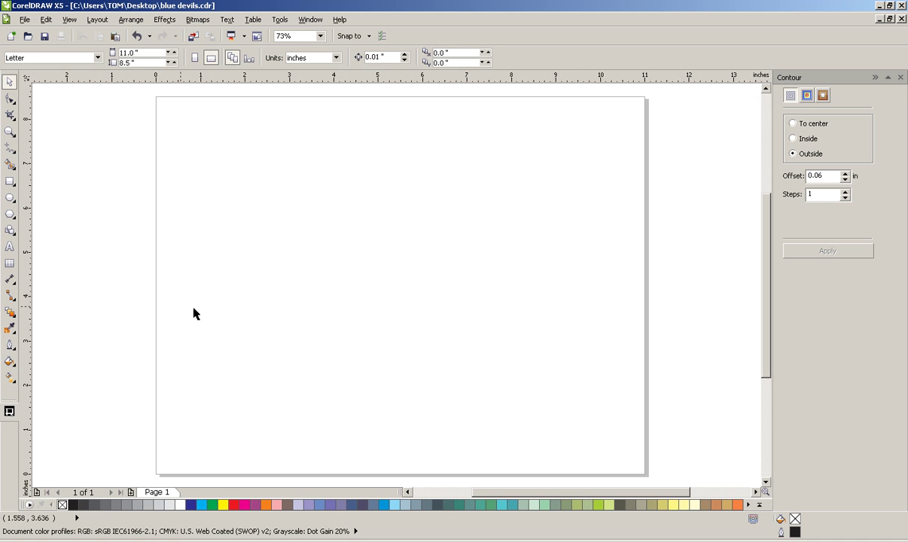
- Type 'Red Devils' and 'Racing' as two lines of text on the left of the page
click(10, 247)
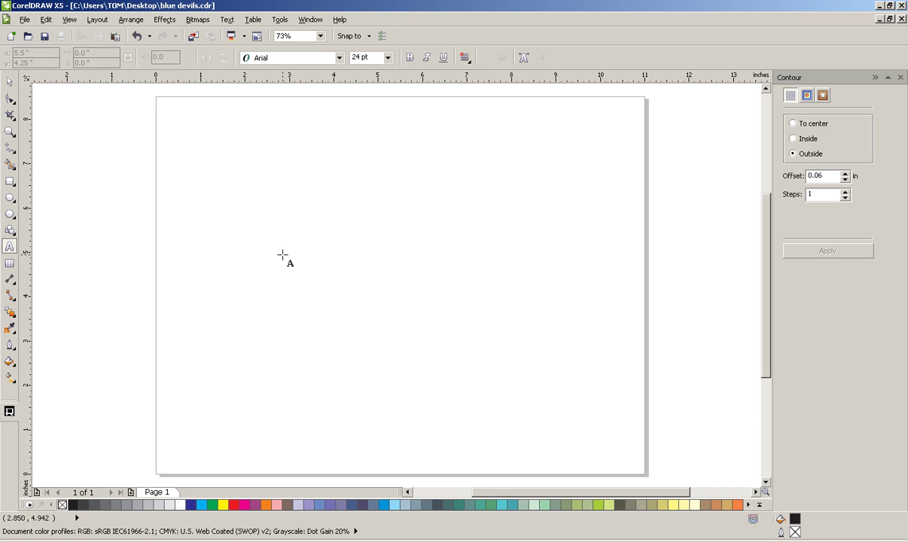
click(226, 245)
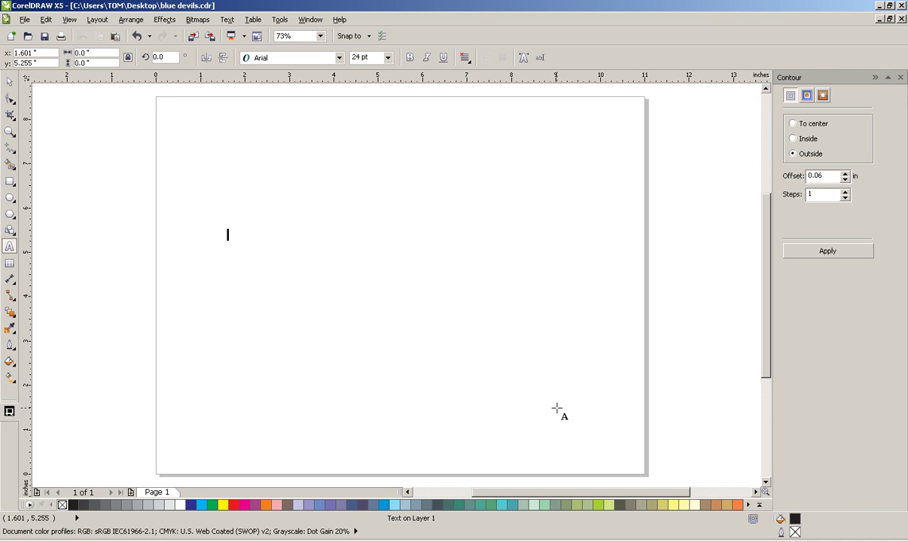
text(Red Devil)
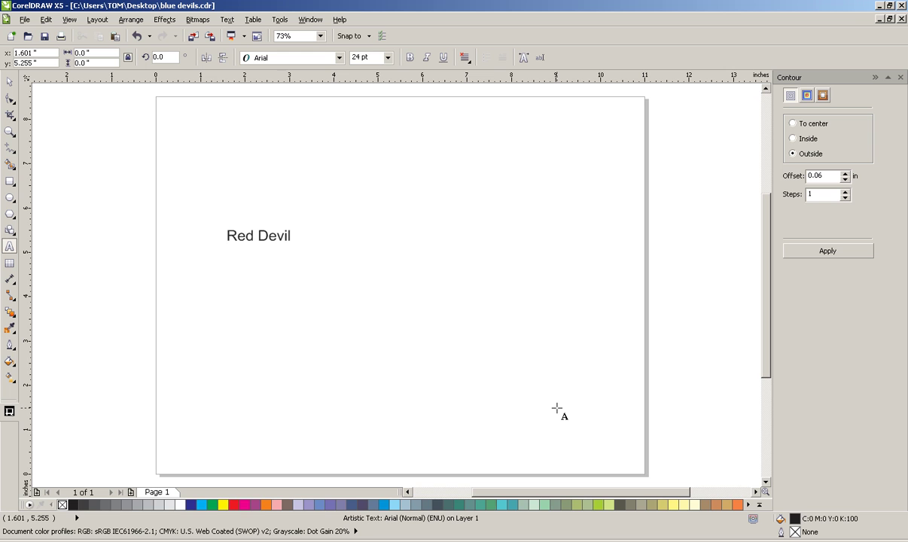
text(Racing)
- Enlarge the text to about 103.59 pt and break it into separate line objects
click(9, 81)
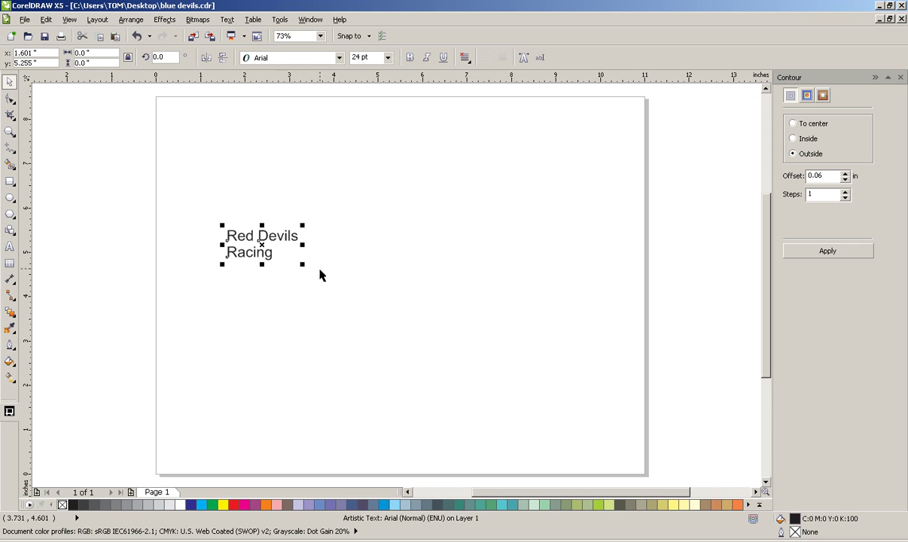
drag(302, 265, 538, 406)
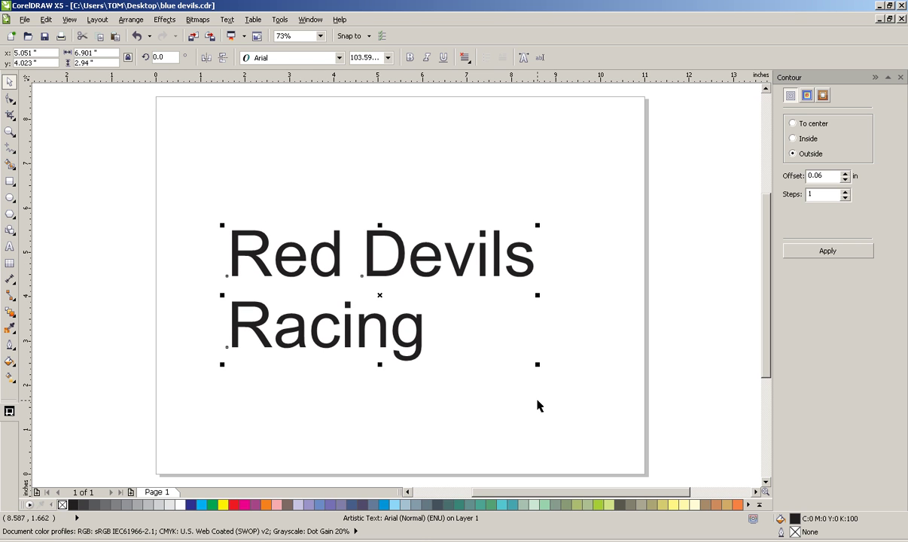
key(ctrl+k)
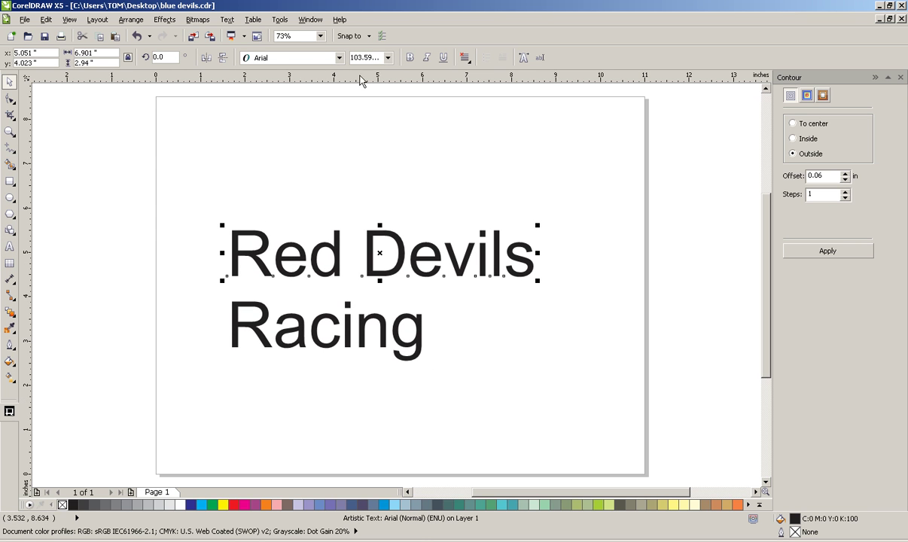
- Set Red Devils in italic SerpentineDBol and move it higher on the page
click(339, 57)
click(283, 94)
drag(399, 236, 399, 191)
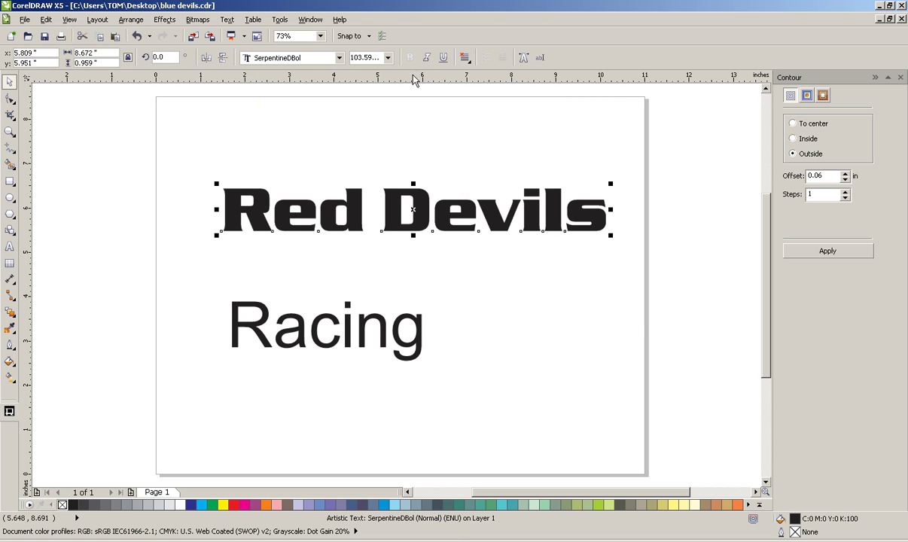
click(426, 57)
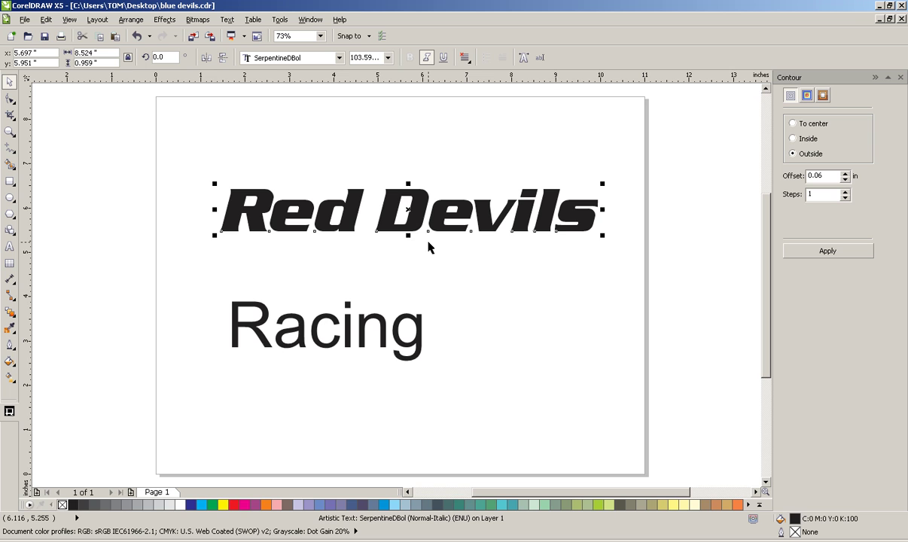
- Break Red Devils into single letters and place a horizontal guideline below it
key(ctrl+k)
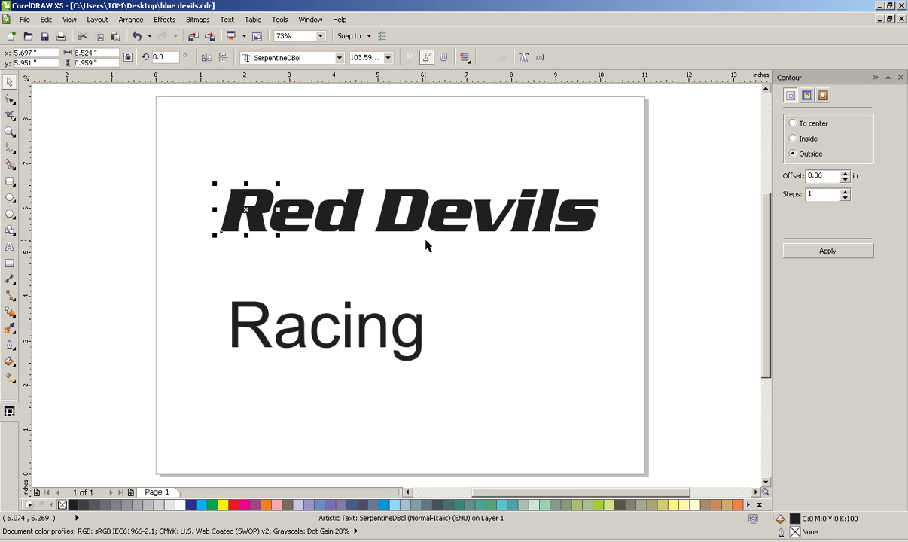
click(393, 210)
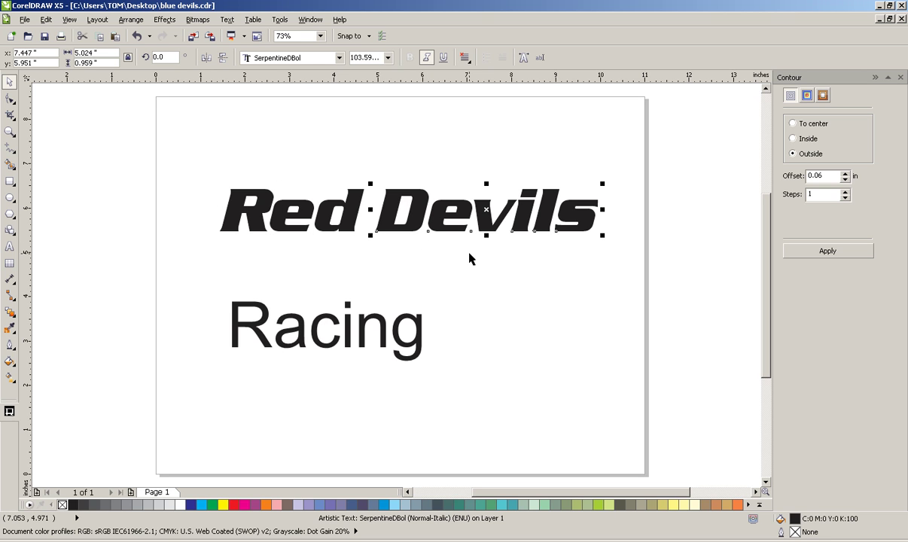
key(ctrl+k)
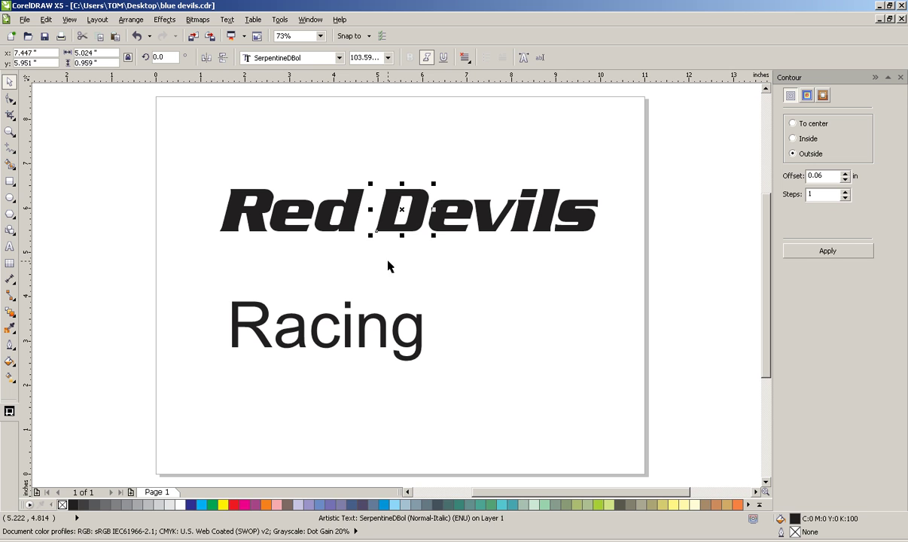
click(367, 248)
drag(433, 81, 438, 249)
- Enlarge the R and D to about 133 pt, down to the guideline
click(225, 230)
mouse_move(212, 237)
mouse_down()
mouse_move(200, 256)
mouse_move(199, 248)
mouse_up()
click(405, 223)
drag(368, 235, 354, 257)
- Draw a thin rectangle under the letters 'ed' and skew it to match the italics
click(454, 264)
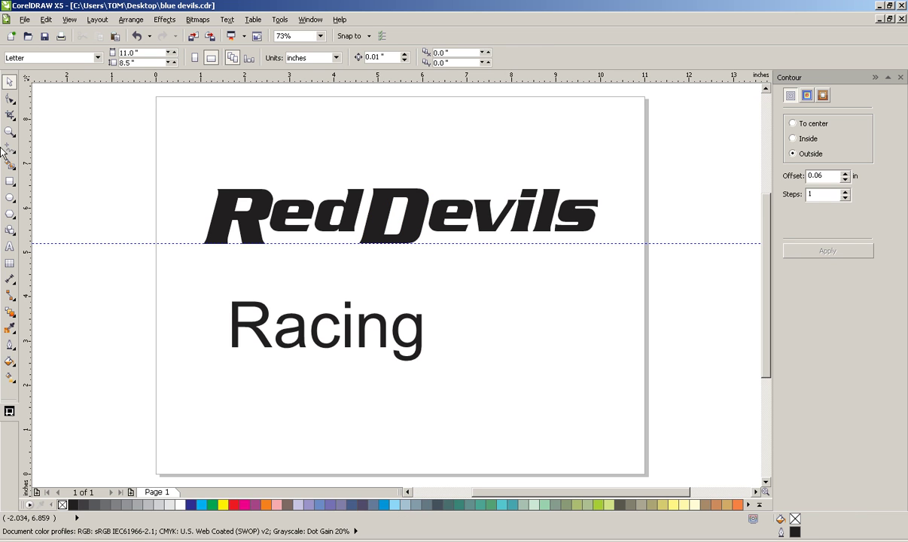
click(9, 181)
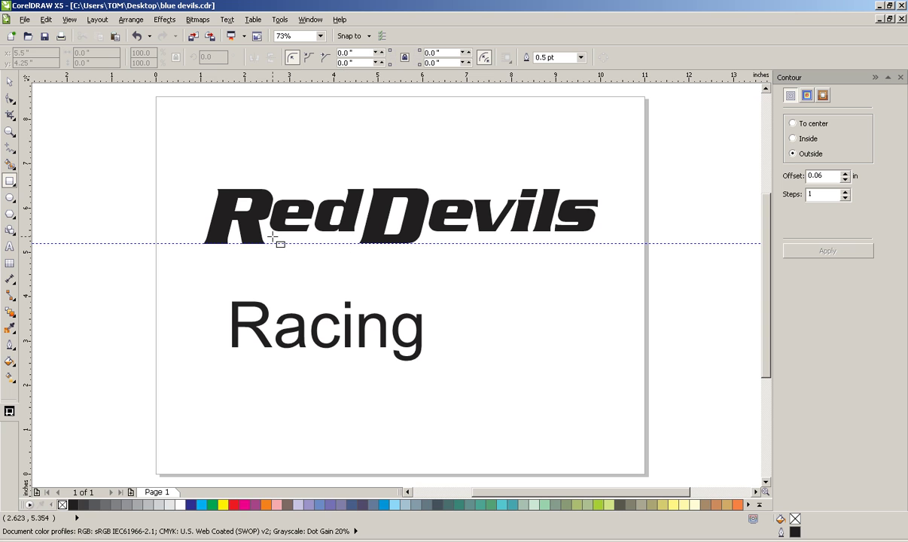
drag(272, 237, 353, 246)
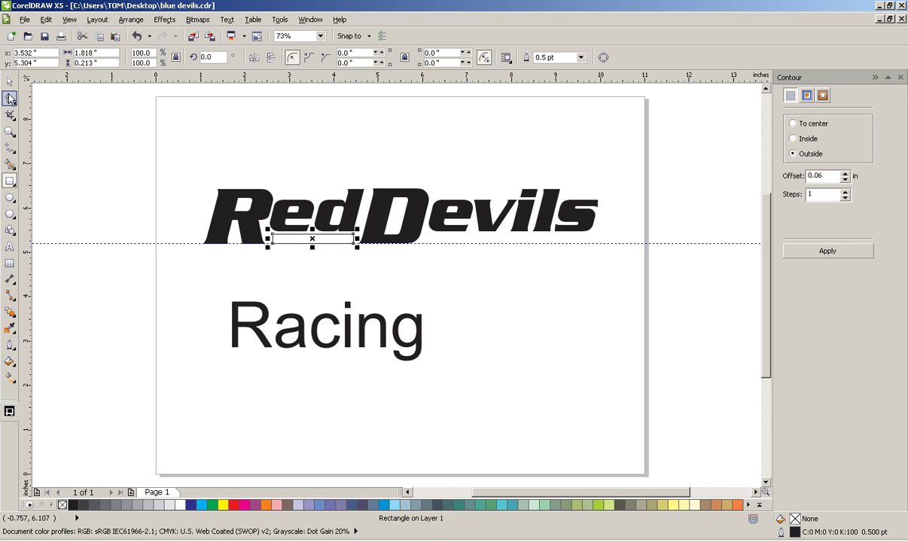
key(space)
click(324, 237)
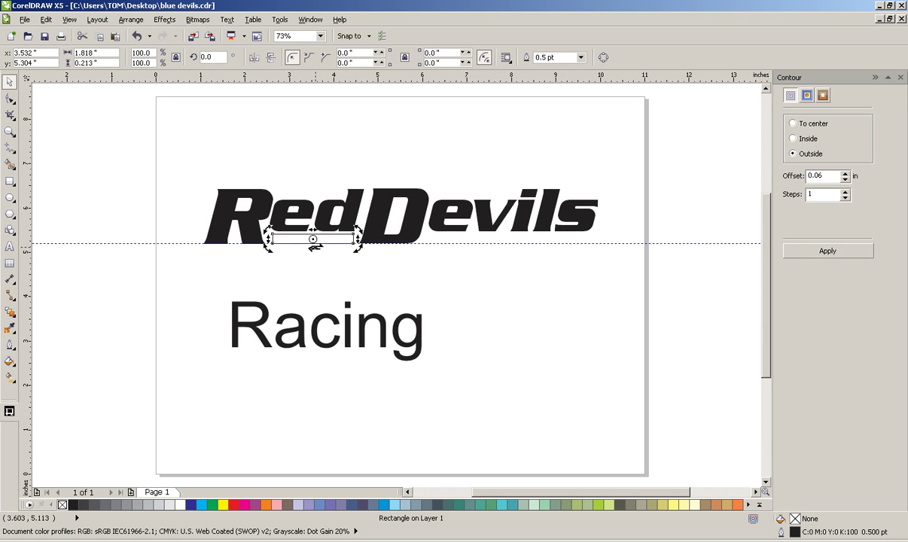
drag(315, 247, 310, 251)
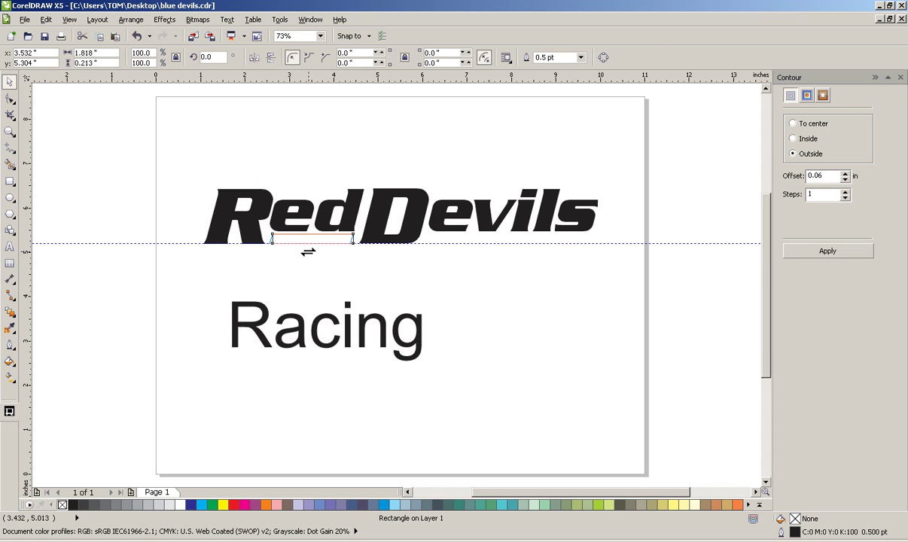
drag(308, 252, 308, 251)
key(Escape)
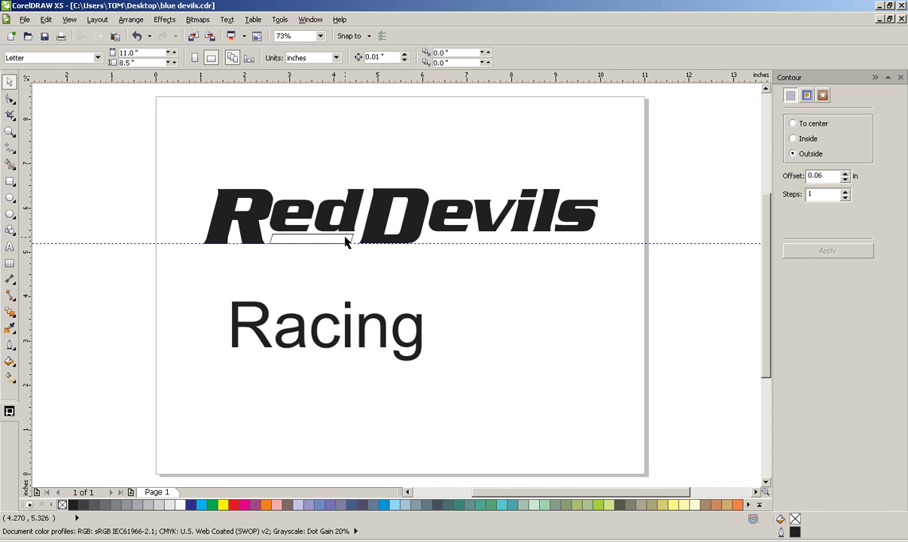
- Zoom in and draw a straight reference line along the D's slanted edge
click(10, 131)
click(351, 225)
click(10, 148)
click(451, 138)
click(378, 415)
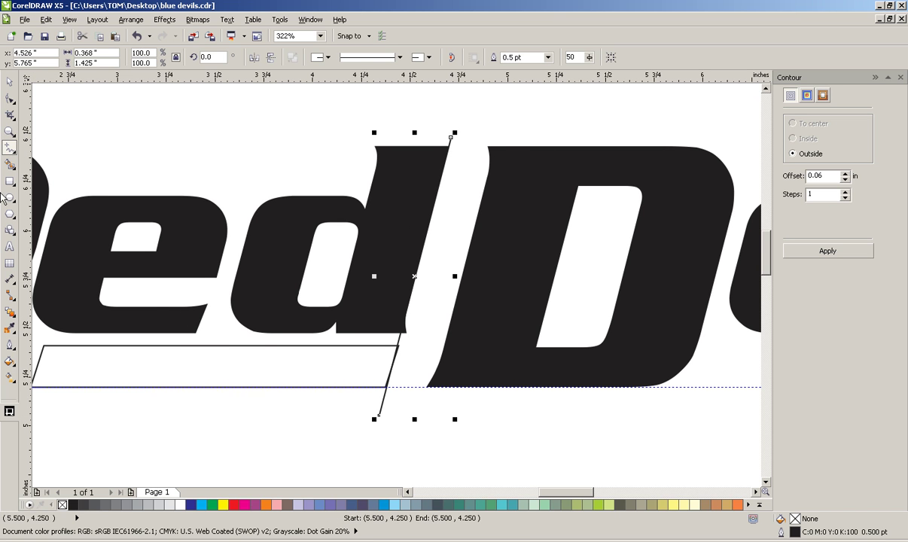
- Match the bar's slant to the reference line, nudge it left, then delete the line
click(10, 81)
click(229, 351)
click(229, 348)
click(231, 347)
drag(210, 393, 216, 392)
key(Left)
click(369, 412)
click(382, 410)
key(Delete)
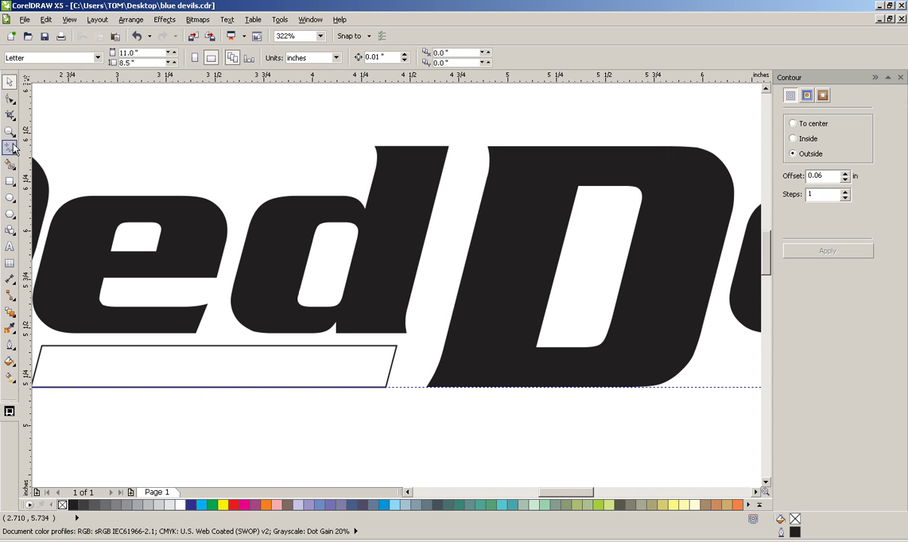
click(9, 131)
key(shift+F4)
- Copy the bar under Devils, convert it to curves and stretch its right end
drag(177, 142, 622, 261)
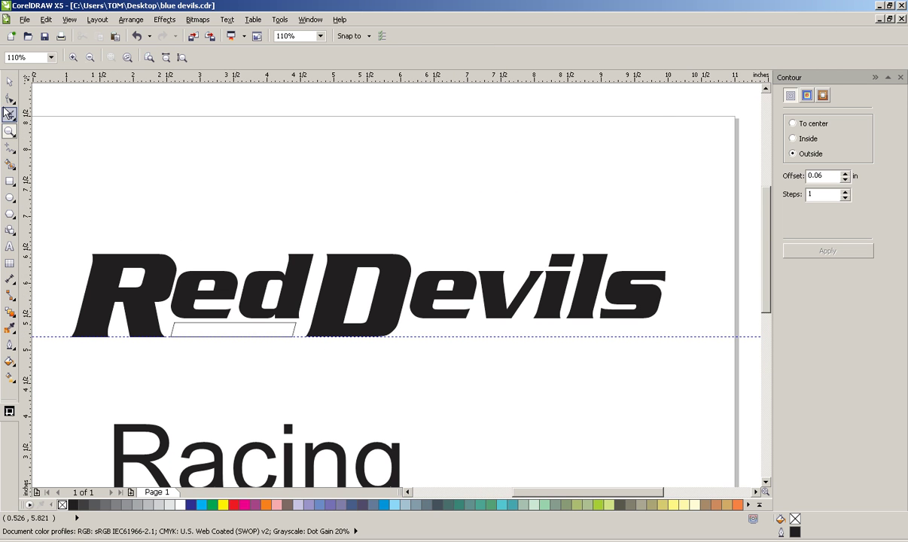
click(11, 97)
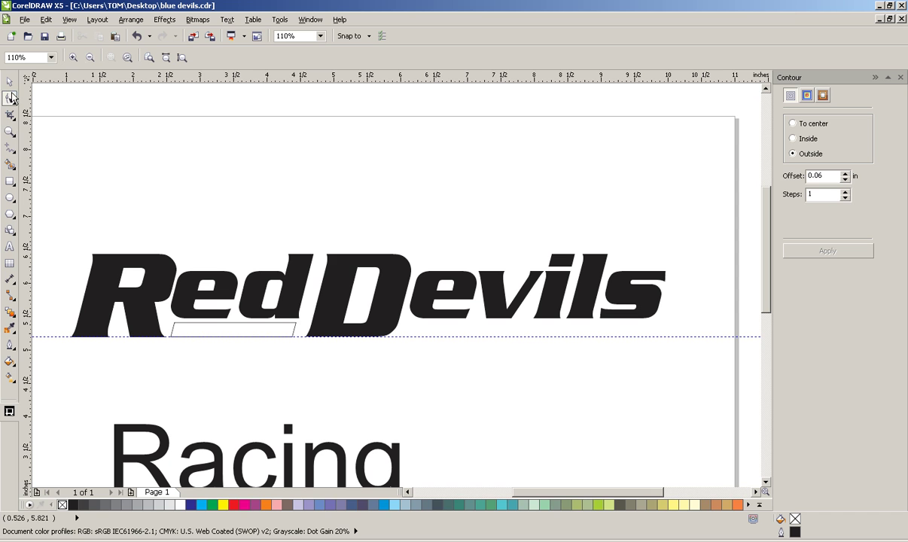
click(292, 332)
key(space)
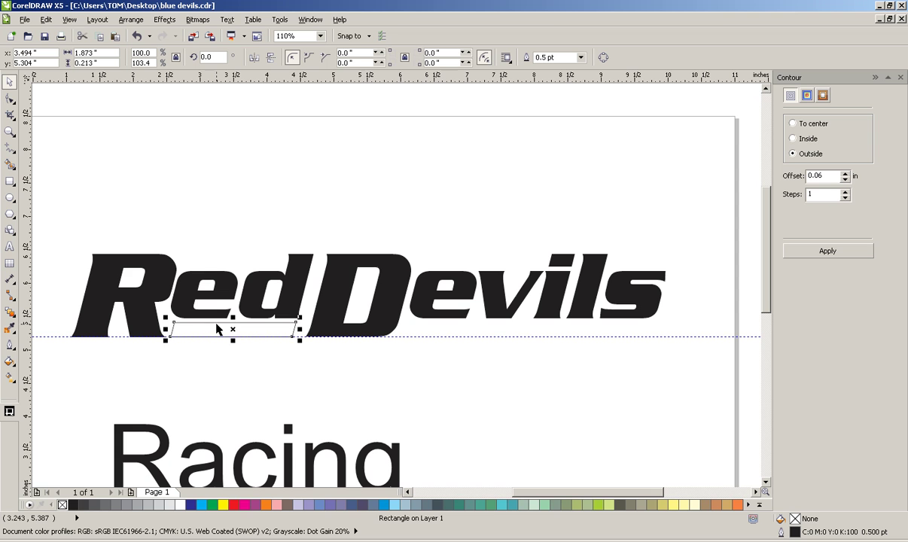
drag(217, 329, 450, 330)
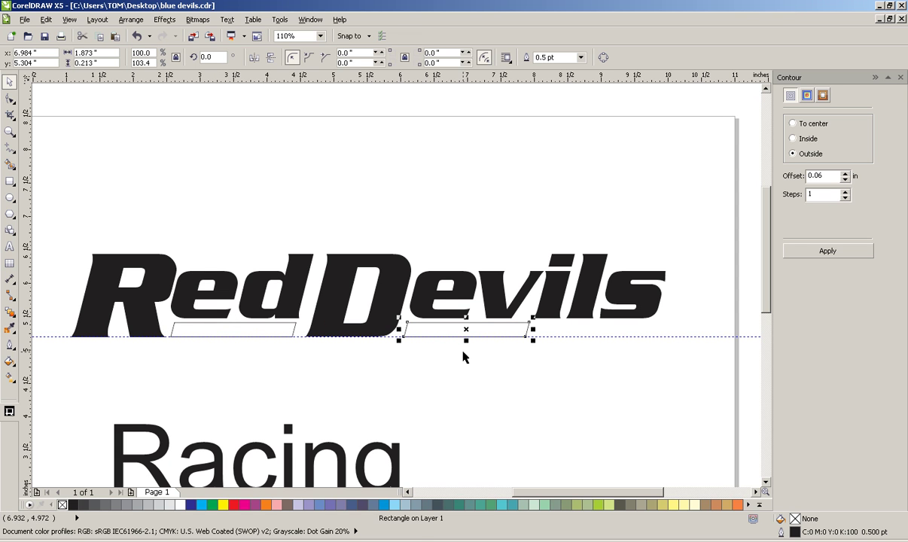
key(ctrl+q)
click(9, 98)
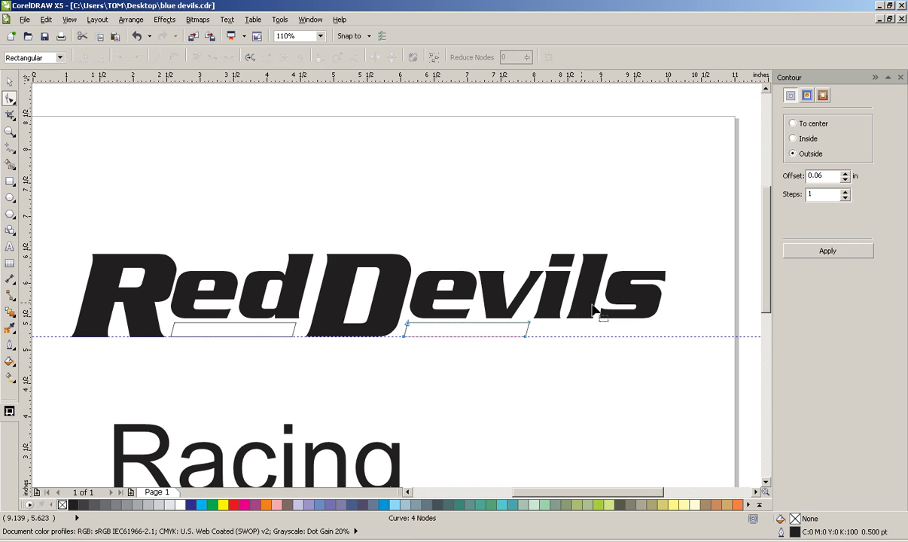
drag(561, 317, 652, 336)
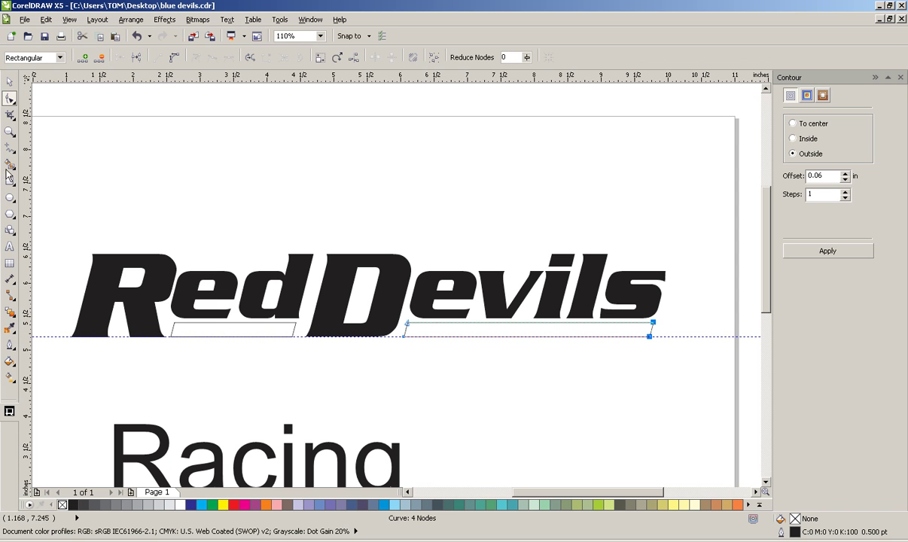
- Fill both bars under Red and Devils with black
click(10, 81)
click(199, 166)
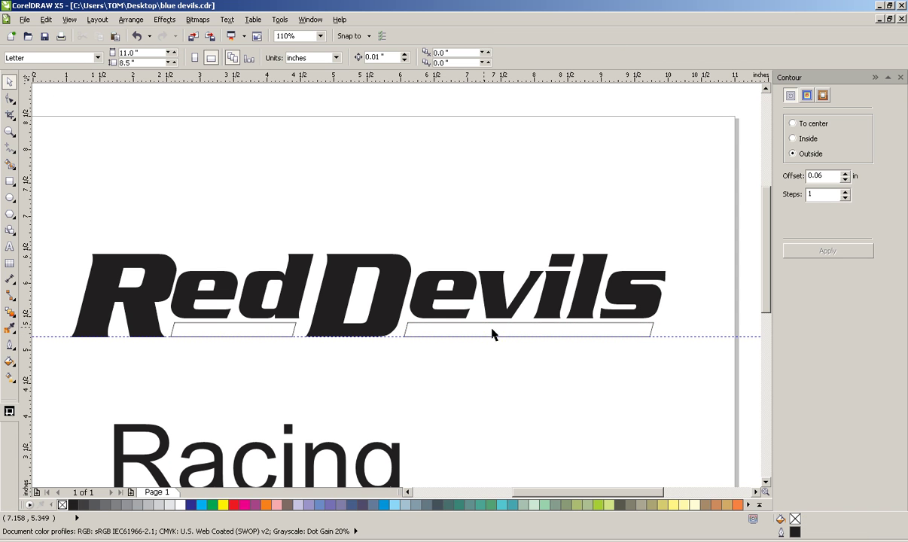
click(405, 328)
shift+click(263, 325)
click(68, 504)
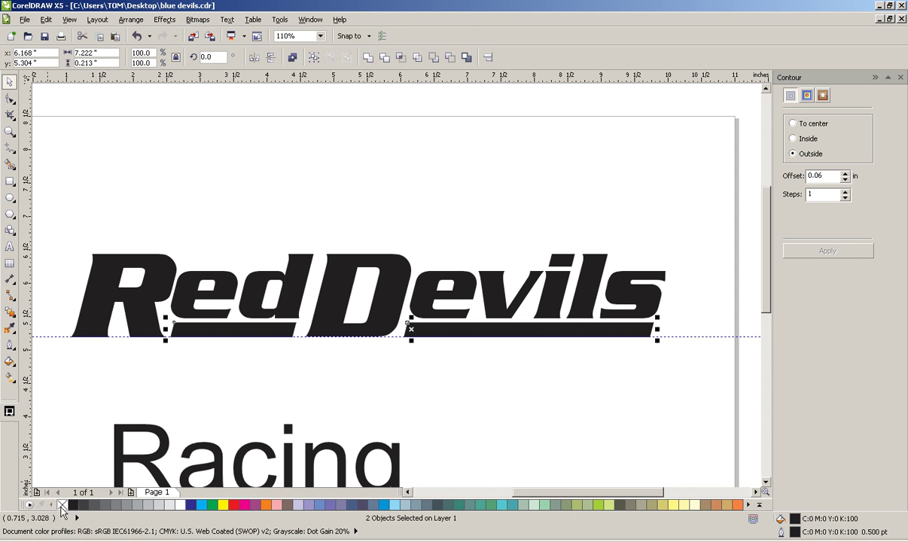
- Combine all the Red Devils lettering and bars into one shape filled red
drag(35, 193, 694, 389)
key(ctrl+l)
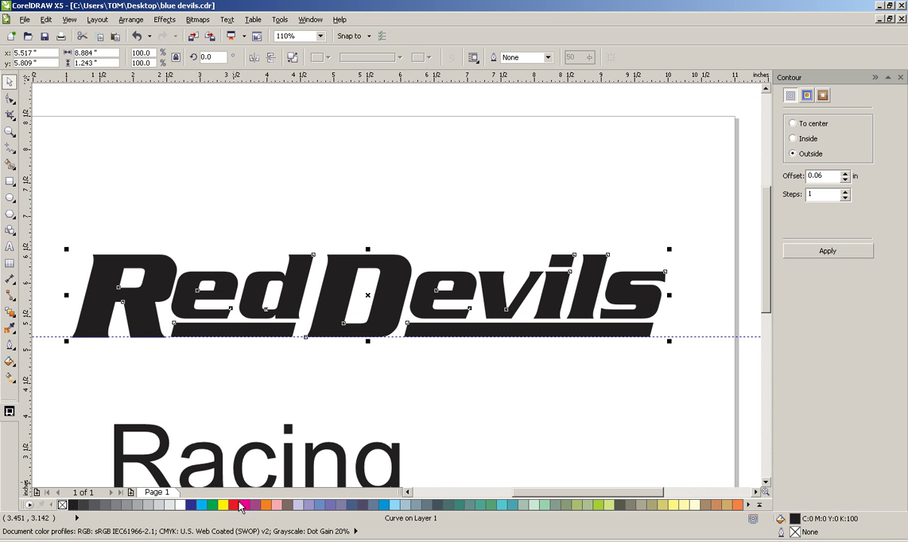
click(201, 505)
click(223, 504)
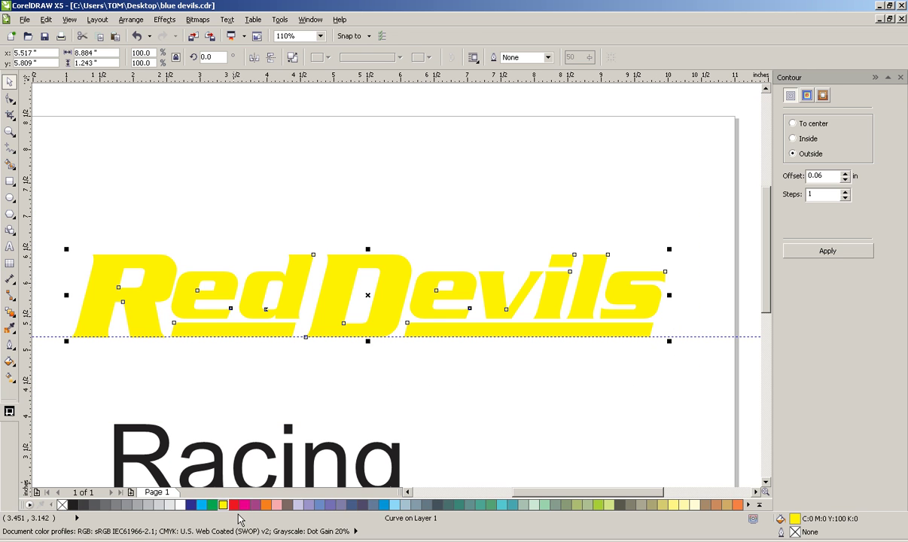
click(244, 504)
click(234, 505)
- Zoom out to the whole page and select the Racing text
click(393, 387)
click(10, 131)
key(shift+F4)
click(9, 83)
click(362, 349)
- Set Racing to Rage Italic, stretch it to about 7.9 inches wide, and move it up
click(339, 57)
click(312, 95)
drag(400, 336, 506, 377)
drag(478, 338, 494, 318)
click(385, 365)
- Tighten the character spacing of 'cing' and pull the g closer to the n
click(9, 131)
drag(197, 241, 621, 380)
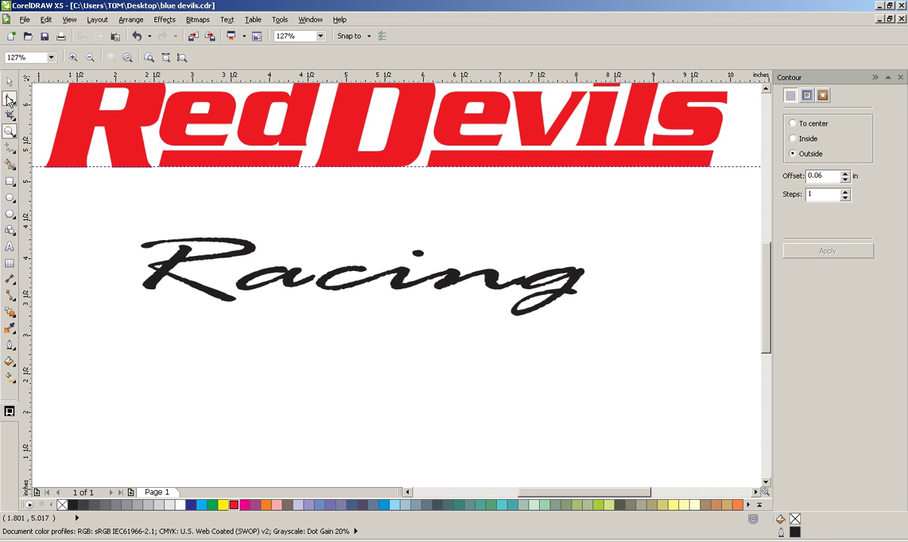
click(9, 98)
click(539, 290)
drag(633, 266, 272, 337)
key(ctrl+shift+comma)
key(ctrl+shift+comma)
key(ctrl+shift+comma)
key(ctrl+shift+comma)
key(ctrl+shift+comma)
key(ctrl+shift+comma)
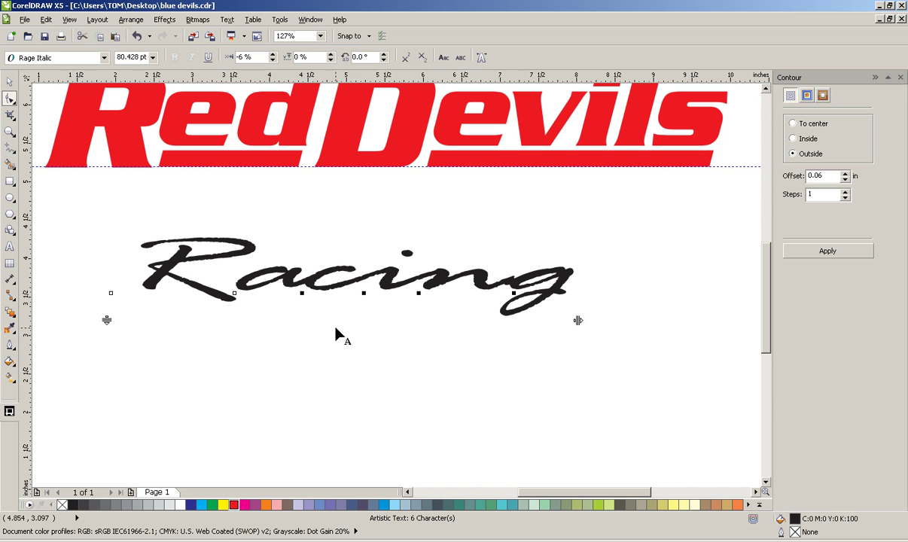
drag(574, 248, 491, 368)
key(ctrl+shift+comma)
key(ctrl+shift+comma)
key(ctrl+shift+comma)
key(ctrl+shift+comma)
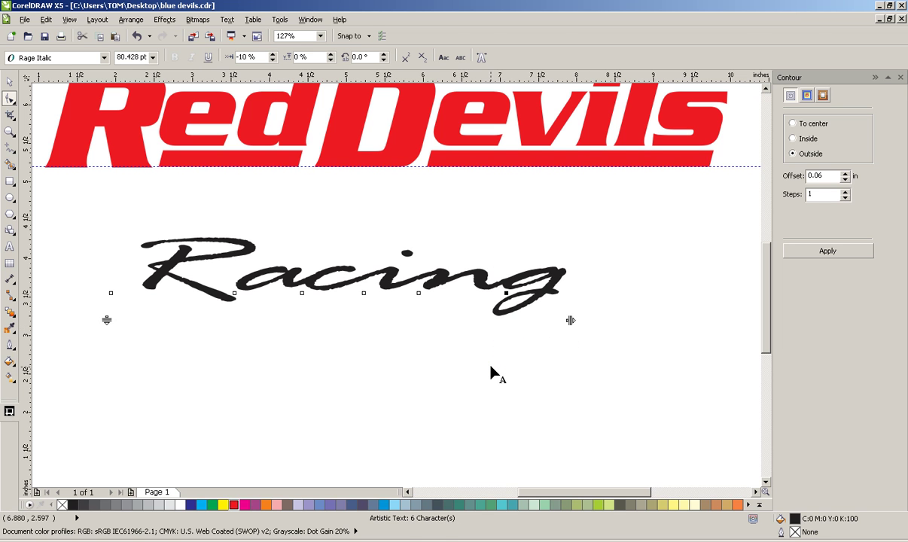
- Enlarge the R of Racing to about 95 pt and move it closer to the word
click(9, 81)
click(363, 395)
click(197, 289)
click(201, 291)
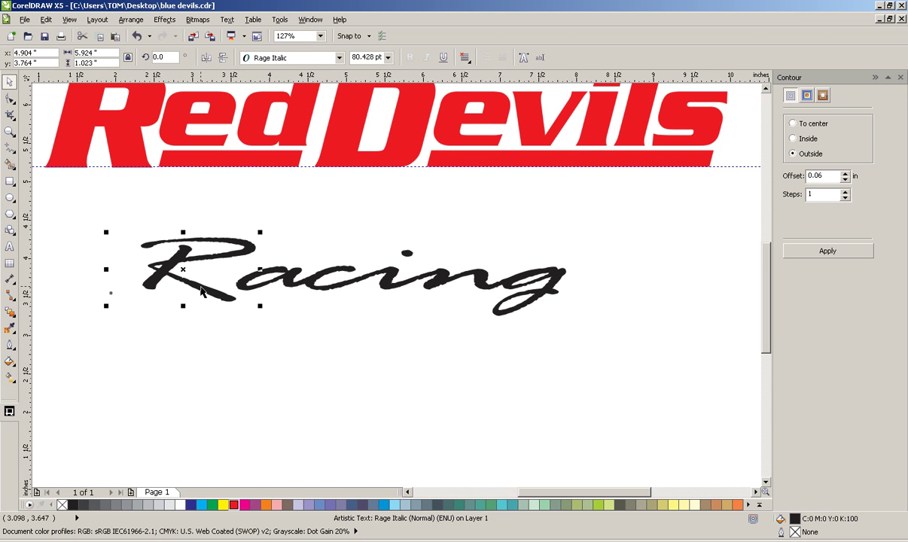
drag(106, 308, 80, 317)
drag(216, 302, 238, 303)
click(651, 296)
- Convert Racing to curves and combine its letters into one curve
drag(587, 209, 61, 399)
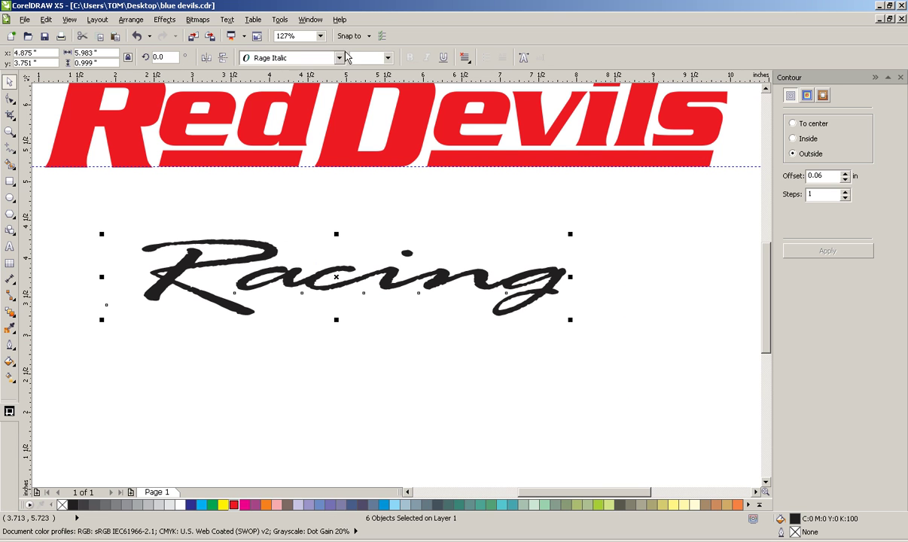
key(ctrl+q)
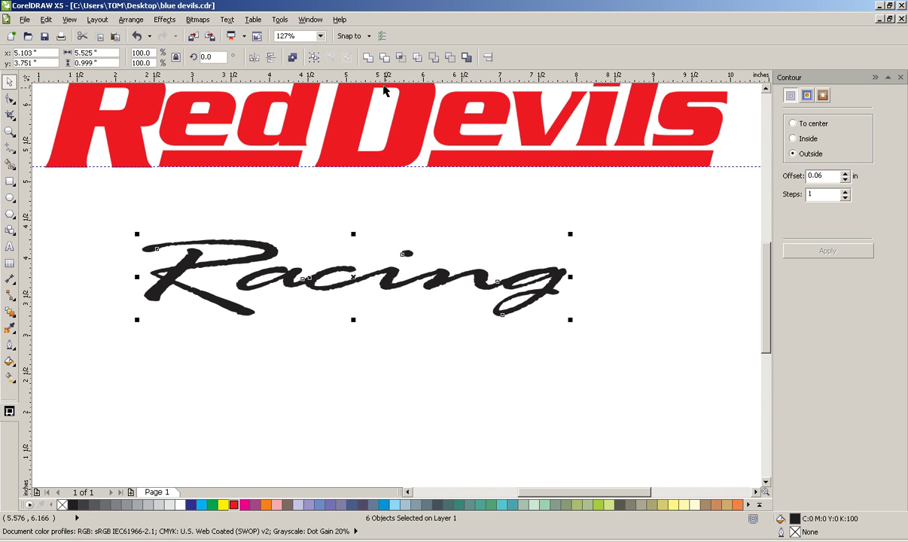
click(367, 57)
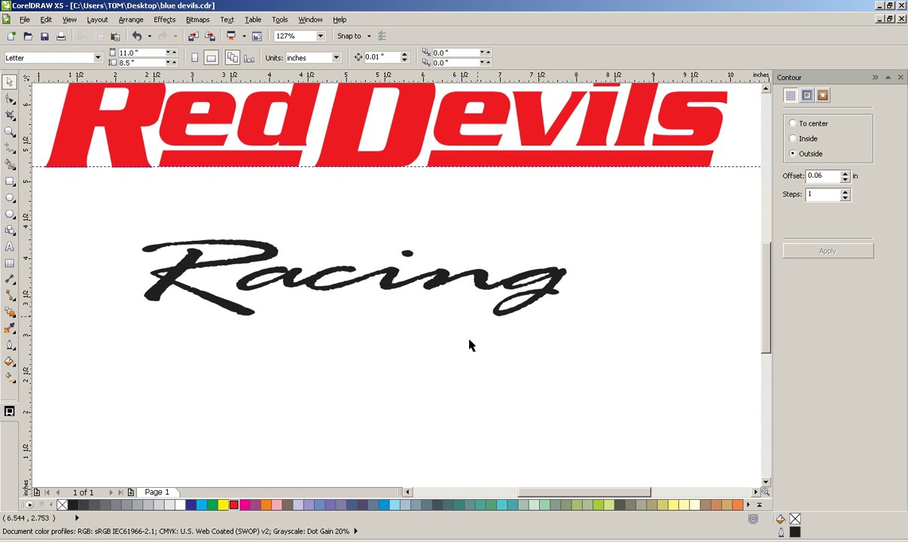
- Move Racing just beneath Red Devils and stretch the dot of its i wider
drag(509, 276, 541, 213)
click(479, 250)
click(393, 188)
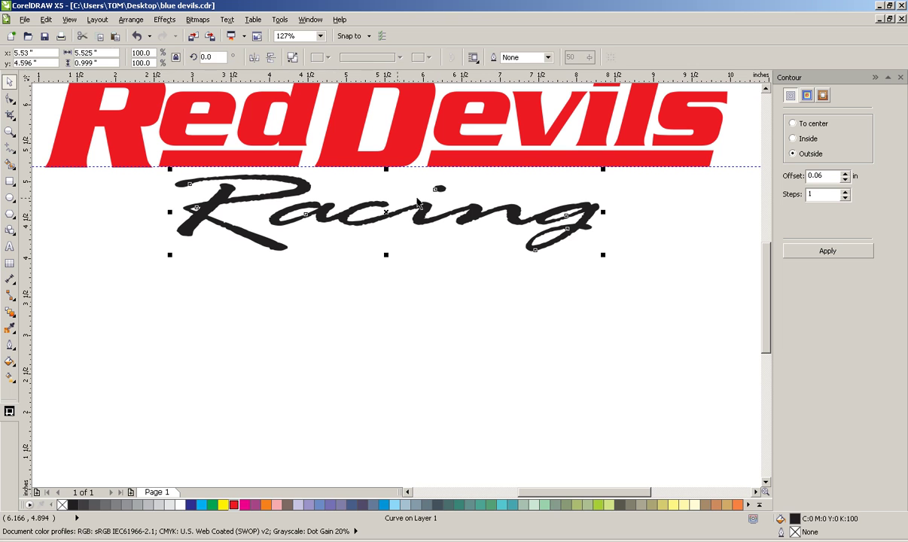
click(9, 98)
drag(442, 197, 434, 196)
click(318, 61)
drag(455, 189, 466, 189)
- Nudge the Racing curve slightly lower under the logo
click(9, 82)
click(9, 98)
drag(418, 179, 452, 200)
click(9, 81)
click(395, 335)
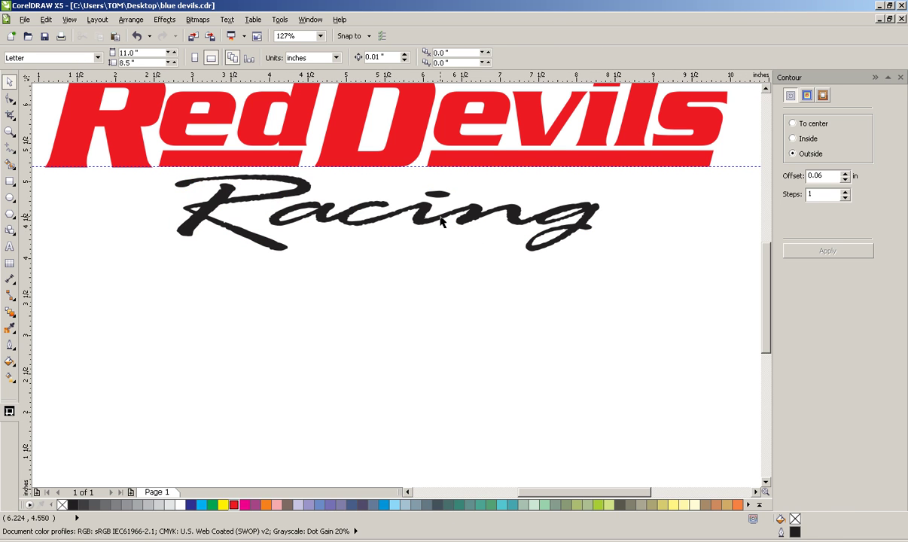
drag(471, 221, 466, 241)
key(Escape)
- Paste the flame-filled PowerClip rectangle so it sits left of the page beside the logo
click(10, 131)
key(shift+F4)
click(258, 186)
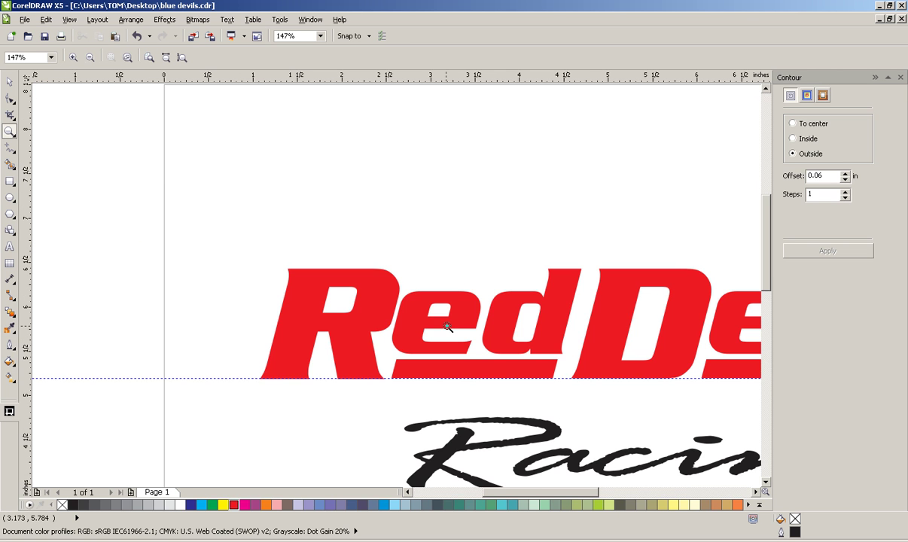
right_click(457, 317)
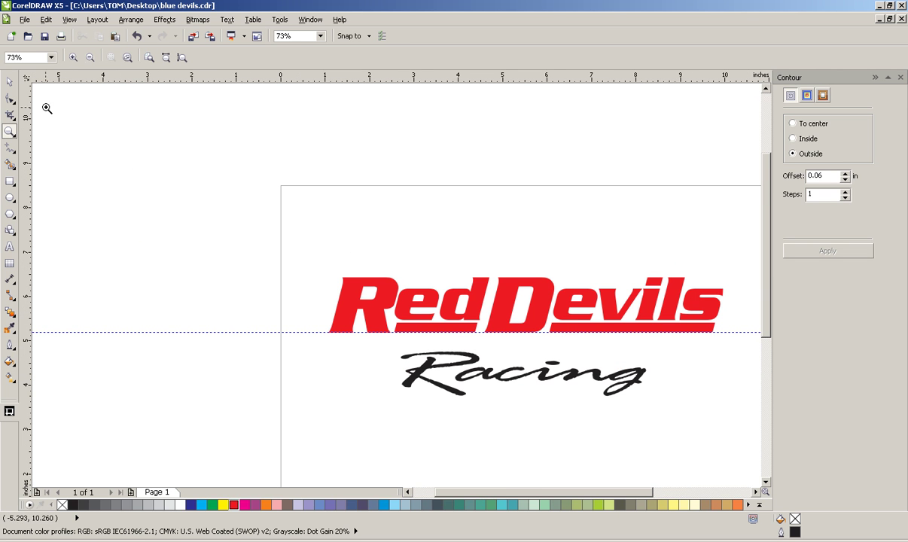
click(10, 82)
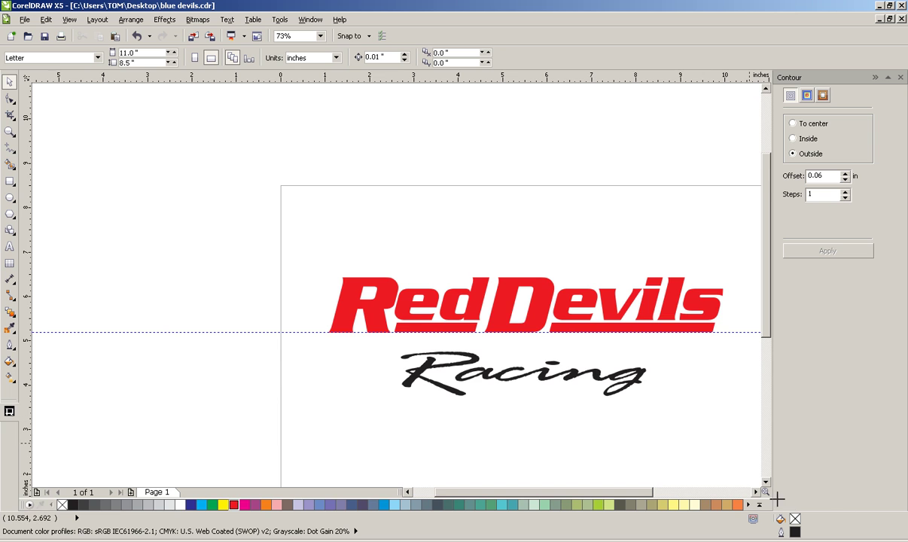
scroll(719, 461, down, 2)
scroll(745, 486, right, 4)
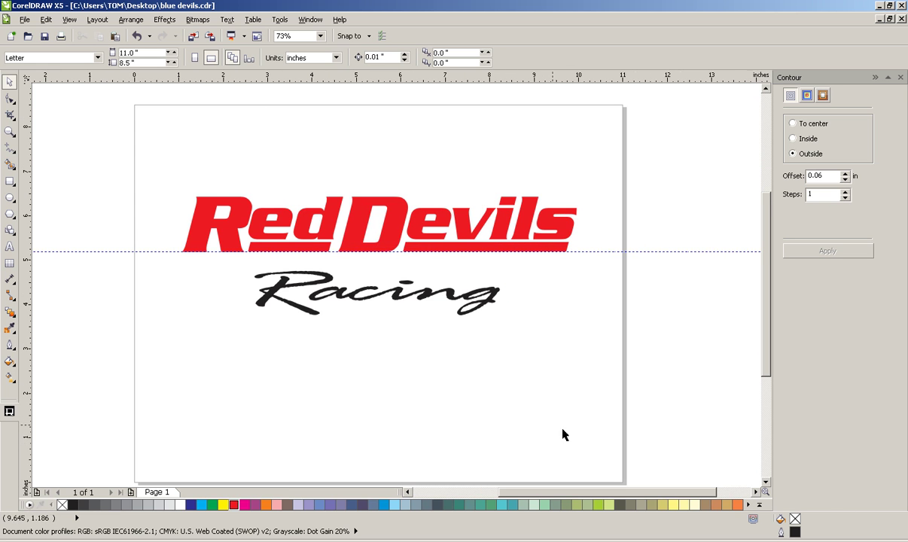
key(ctrl+v)
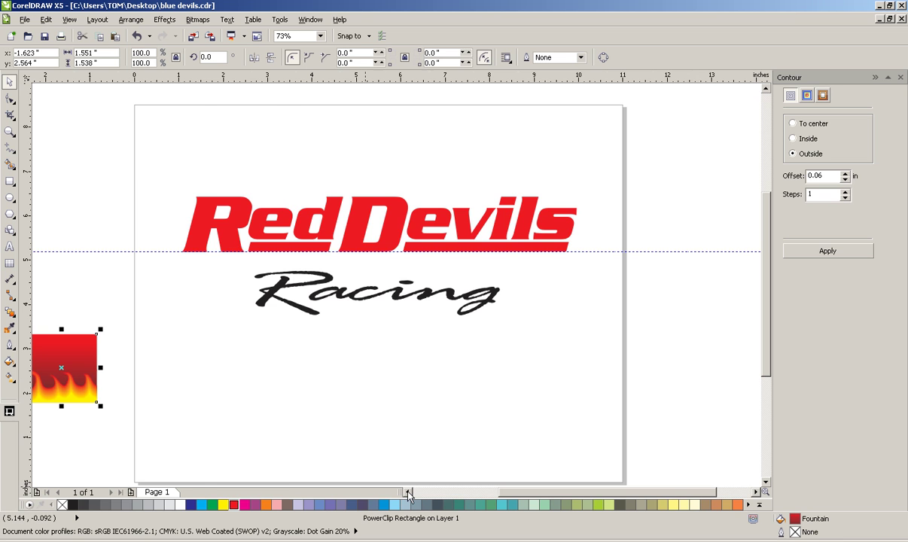
scroll(385, 494, left, 4)
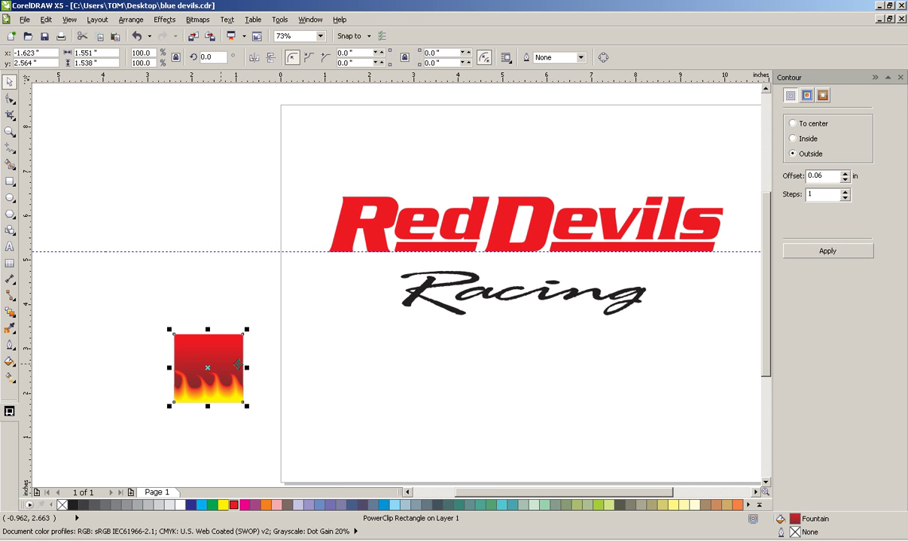
click(394, 373)
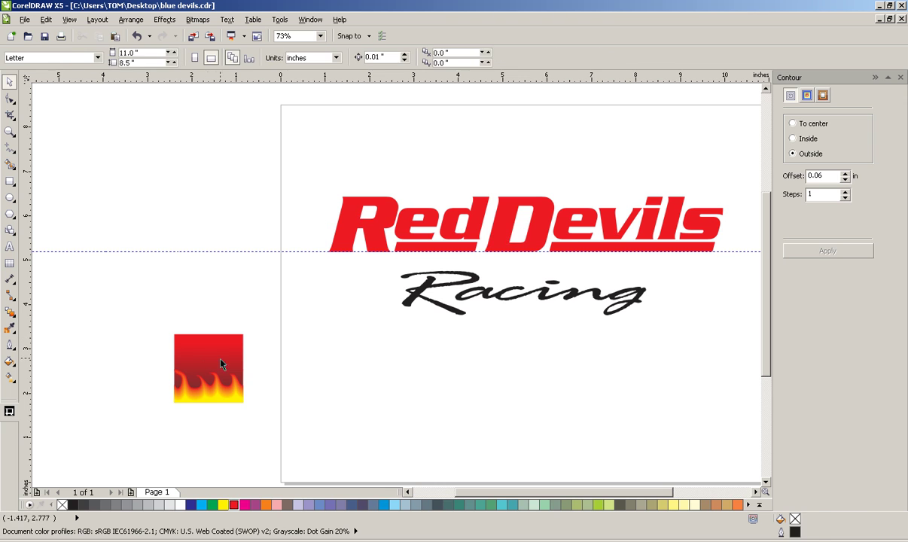
- Copy the flame rectangle's gradient fill onto Red Devils and bring up its Fountain Fill settings
drag(221, 364, 379, 227)
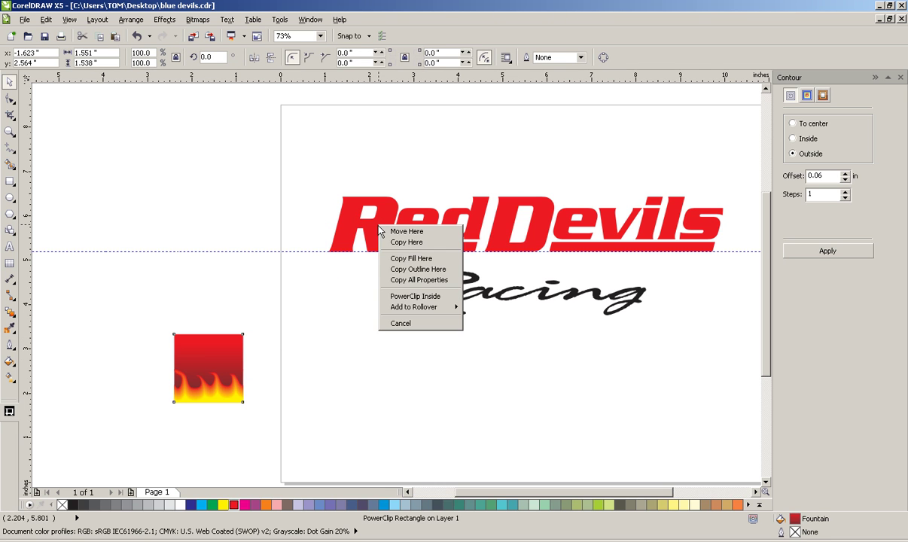
click(412, 260)
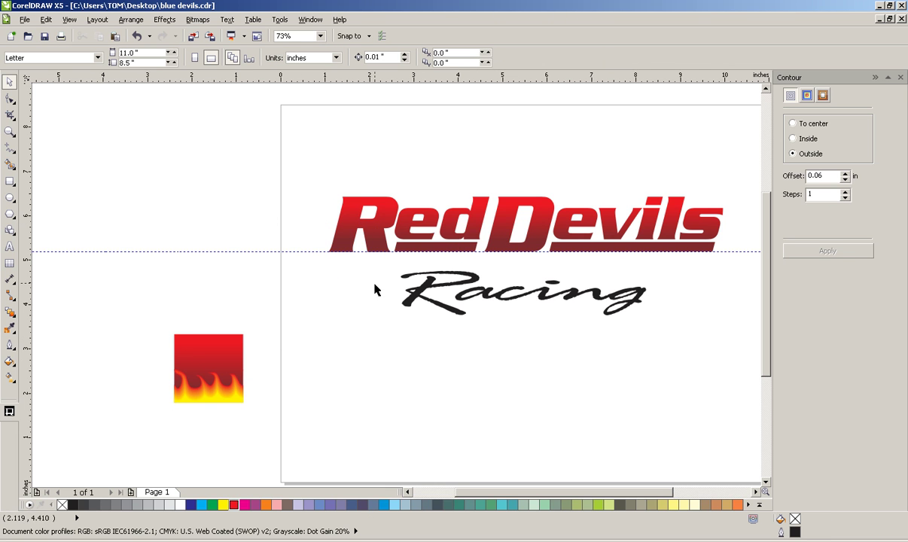
click(361, 230)
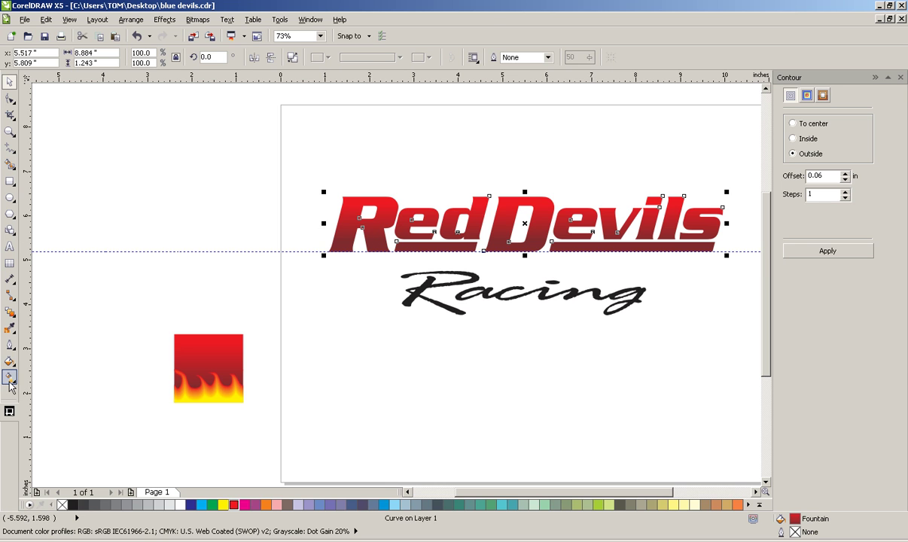
click(9, 379)
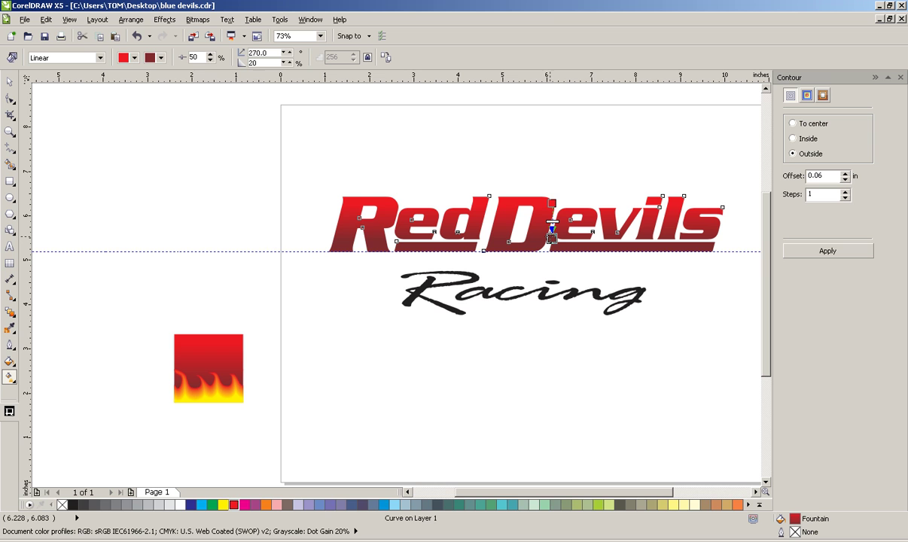
click(13, 362)
click(45, 374)
- Make the fill a custom linear 270° blend ending in dark red C31 M100 Y99 K45
click(401, 262)
click(479, 298)
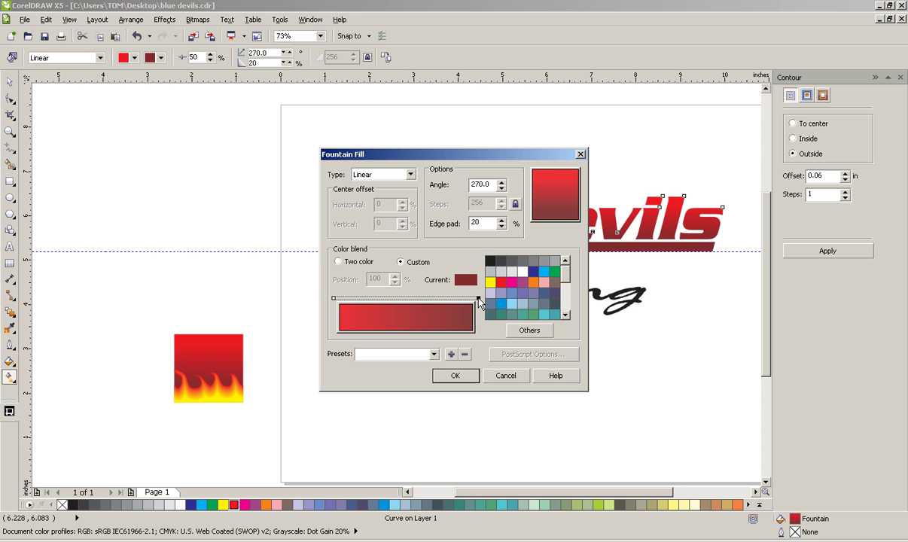
click(530, 331)
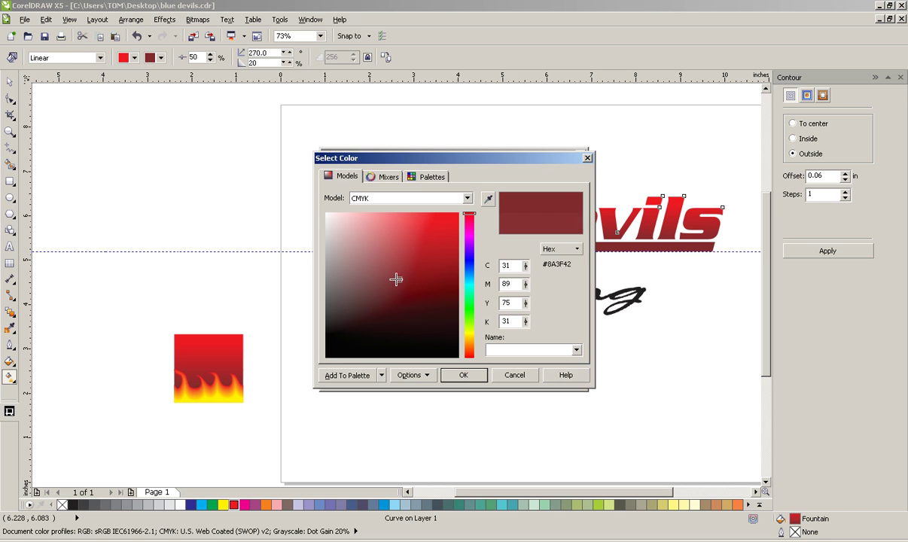
mouse_move(395, 277)
mouse_down()
mouse_move(424, 275)
mouse_move(414, 288)
mouse_up()
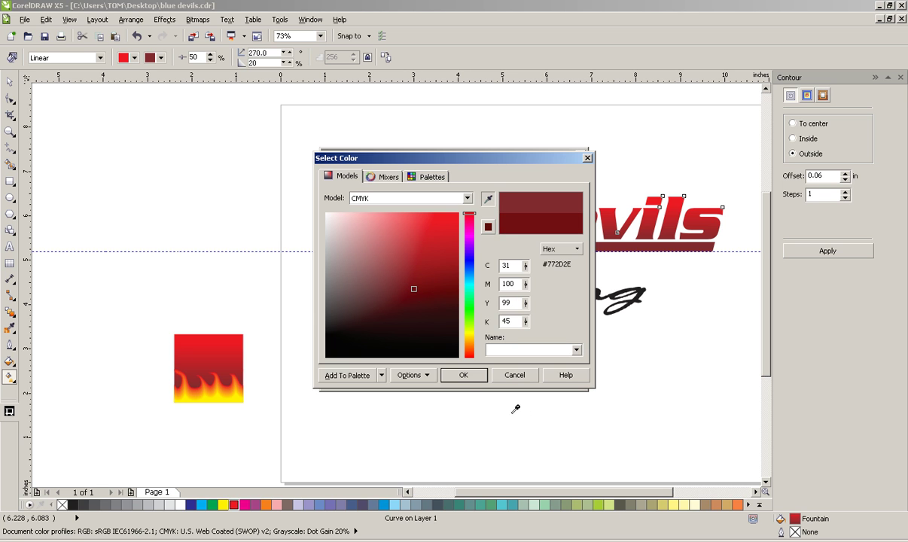
click(458, 375)
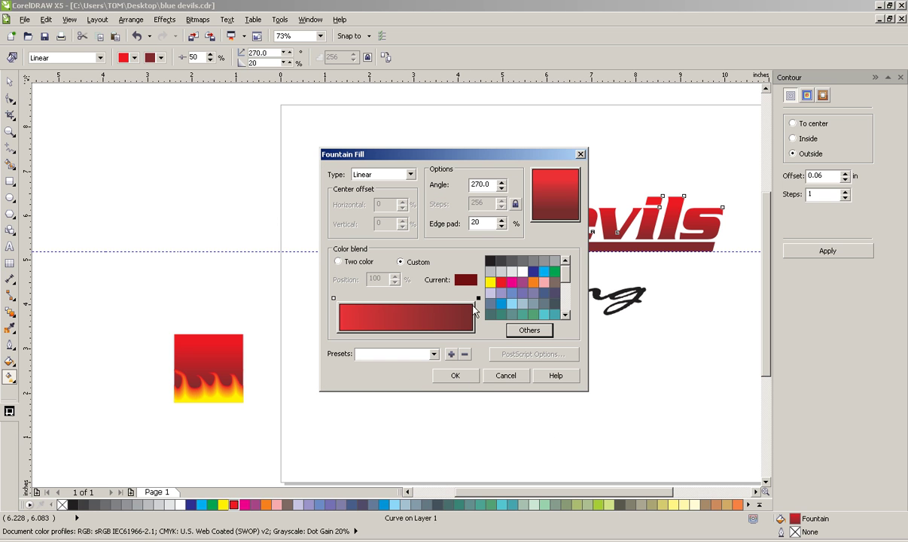
click(455, 375)
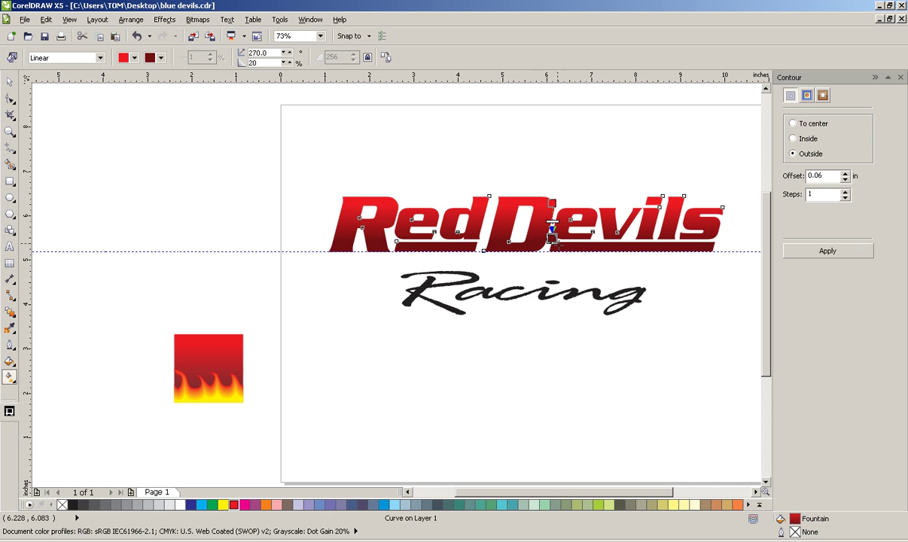
click(10, 82)
key(Escape)
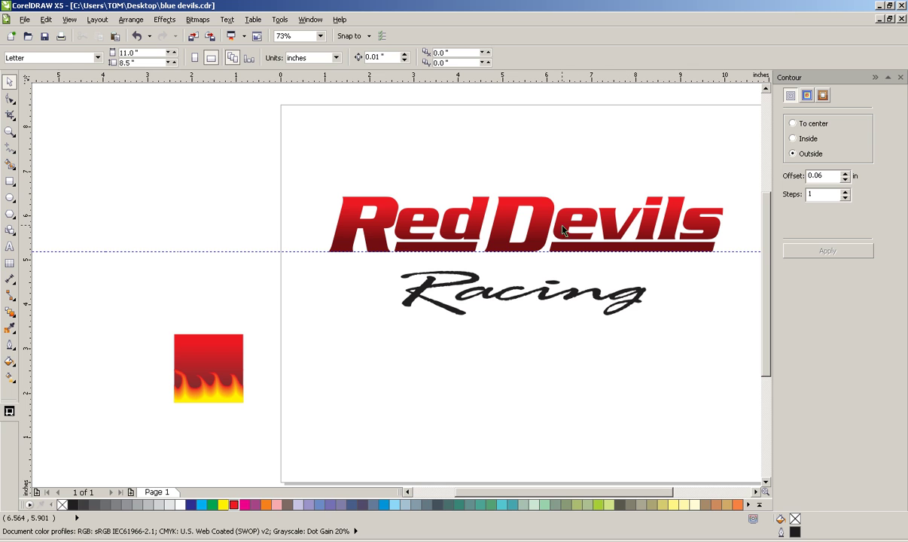
- Drag the top gradient handle on Red Devils to raise the edge pad to 27%
click(516, 218)
click(10, 377)
click(552, 206)
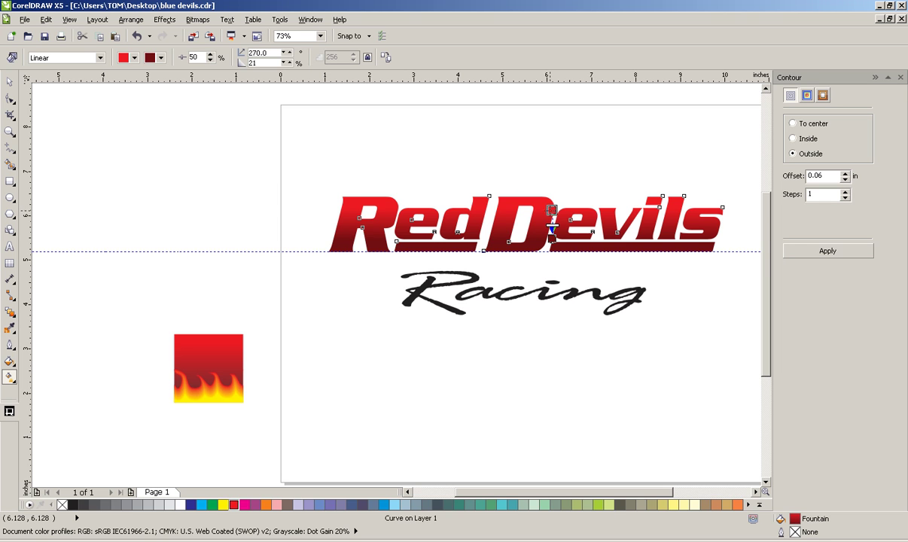
drag(552, 206, 552, 210)
drag(545, 211, 552, 212)
click(10, 81)
click(370, 303)
- Raise the flame square onto the guideline and copy its PowerClip flames into the Red Devils lettering
drag(215, 393, 234, 275)
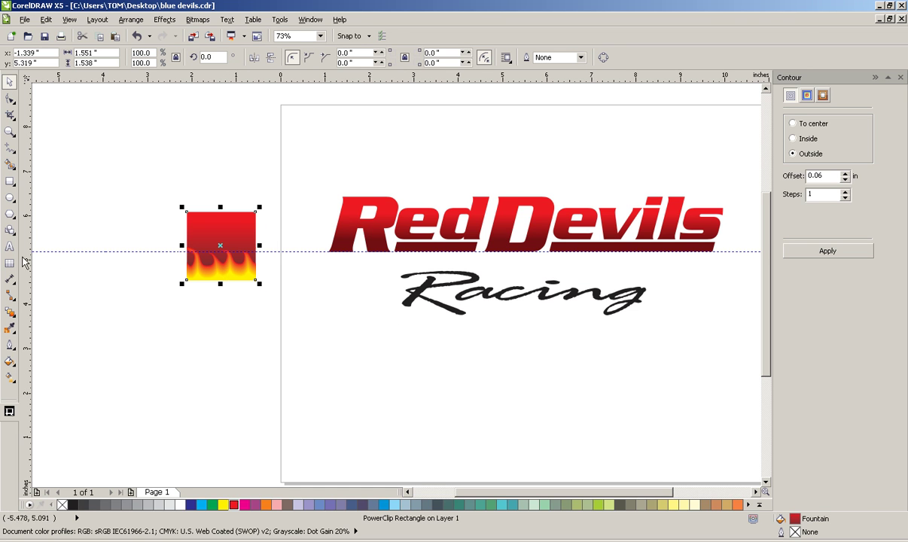
click(370, 198)
click(369, 198)
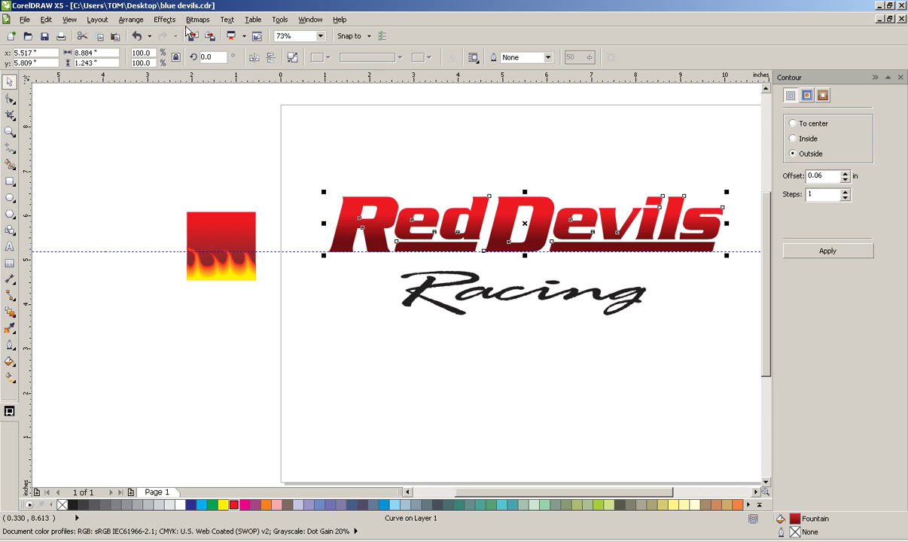
click(164, 21)
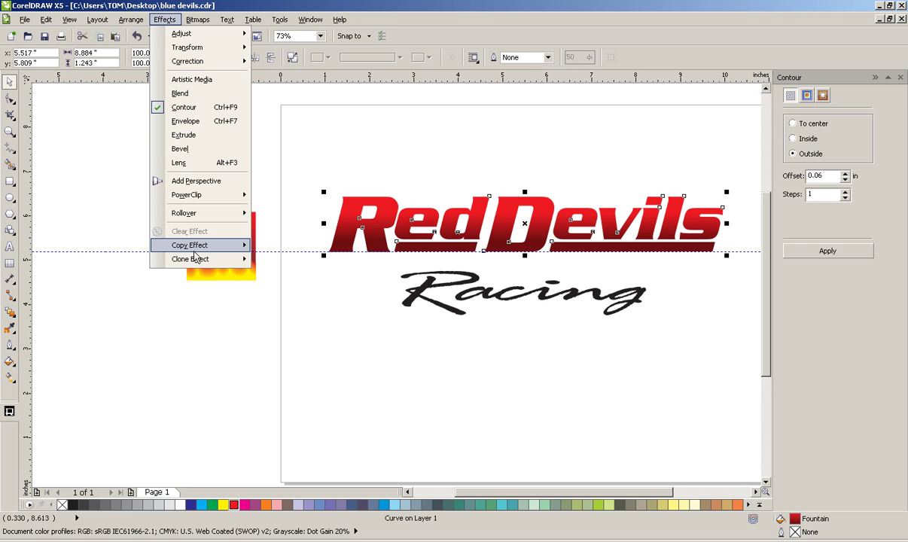
mouse_move(194, 251)
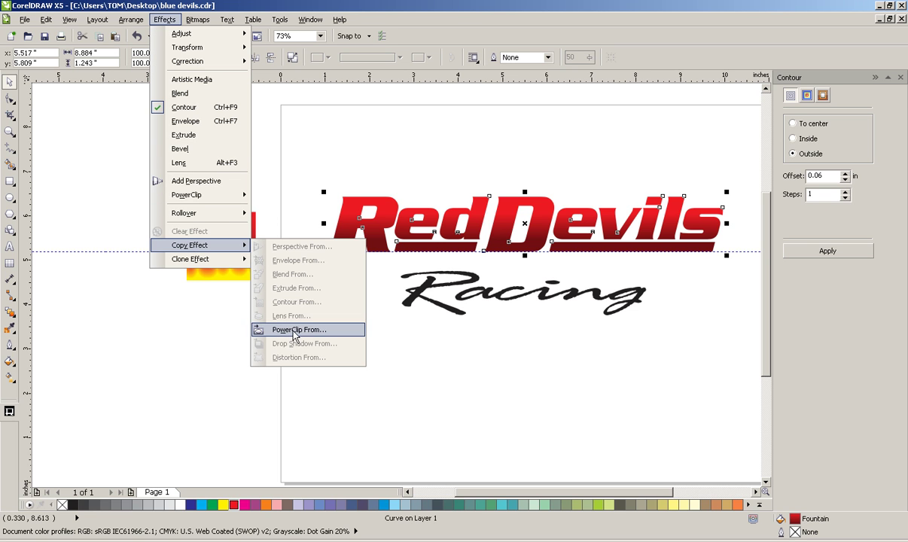
click(294, 331)
click(194, 265)
click(442, 408)
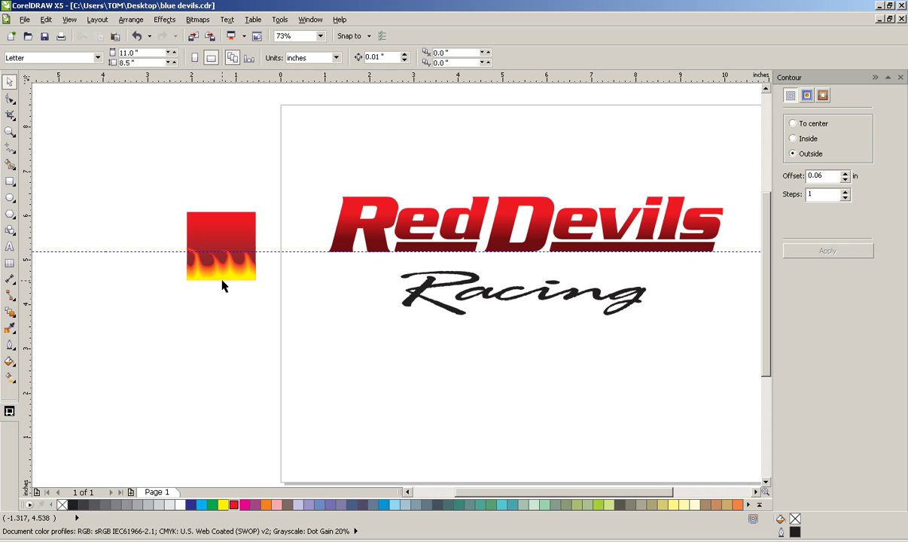
- Inside the Red Devils PowerClip, mirror the flame artwork horizontally and resize it to fit under 'Red'
click(379, 238)
ctrl+click(379, 238)
drag(341, 324, 67, 207)
drag(121, 273, 487, 273)
click(422, 366)
click(433, 289)
drag(486, 307, 448, 261)
click(424, 327)
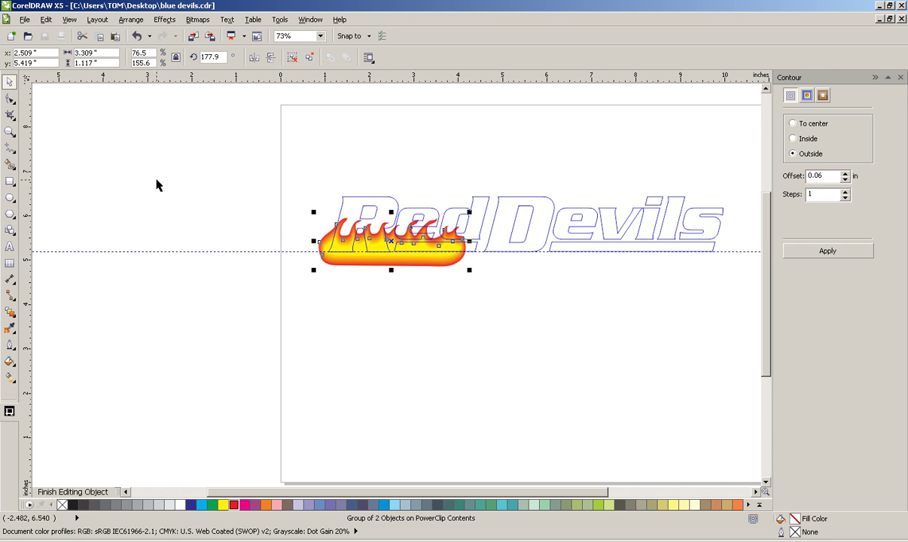
- Place a duplicate of the flame group to the right, under 'De'
click(9, 132)
drag(289, 160, 712, 378)
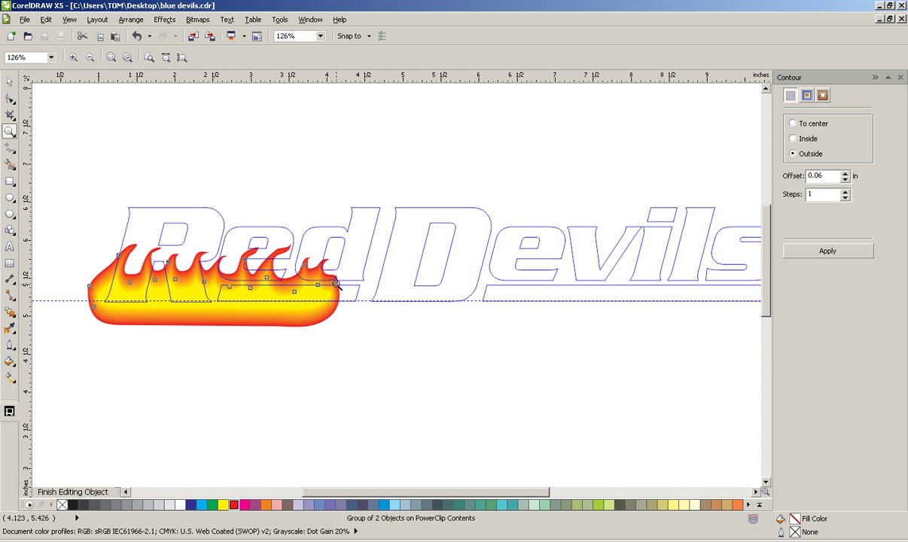
click(10, 81)
click(369, 314)
click(176, 314)
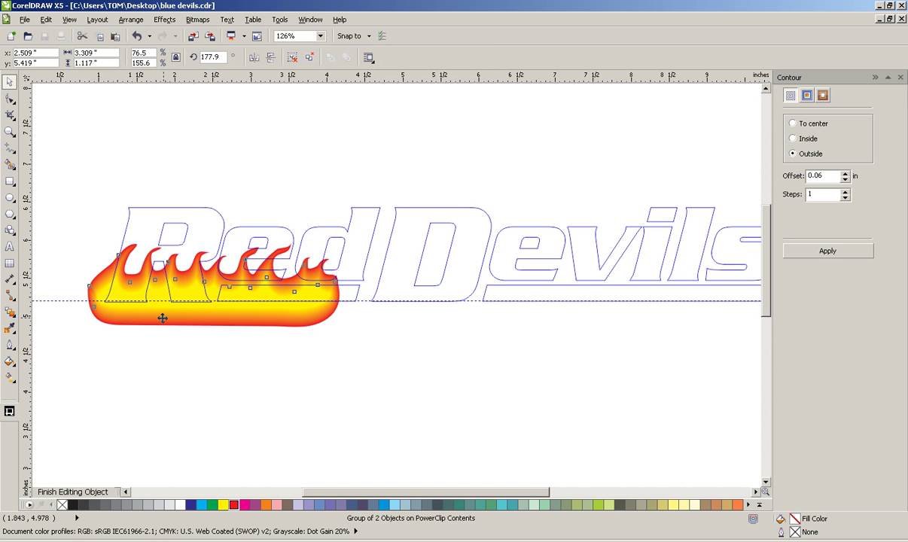
drag(162, 318, 379, 323)
right_click(402, 340)
click(327, 361)
- Nudge both flame pieces slightly upward with the arrow keys
click(471, 368)
key(ctrl+a)
key(Up)
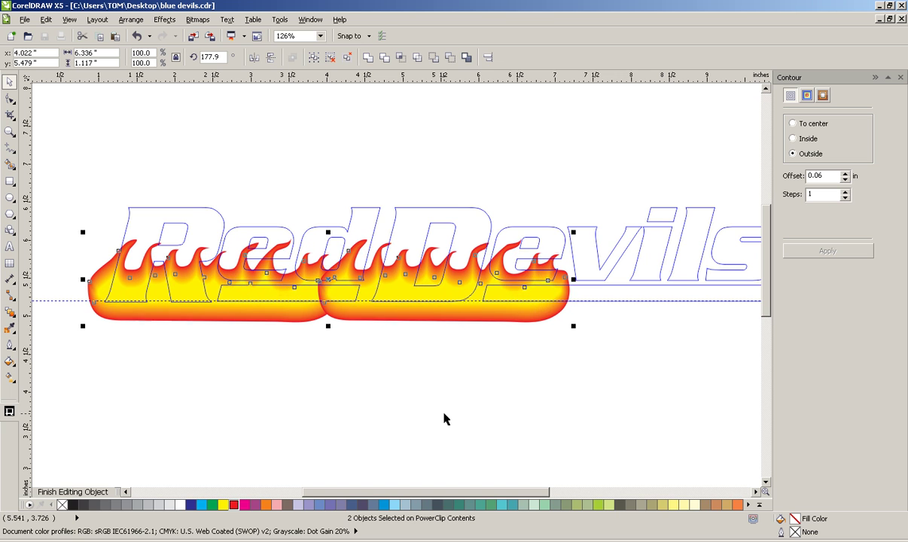
key(Up)
key(Up)
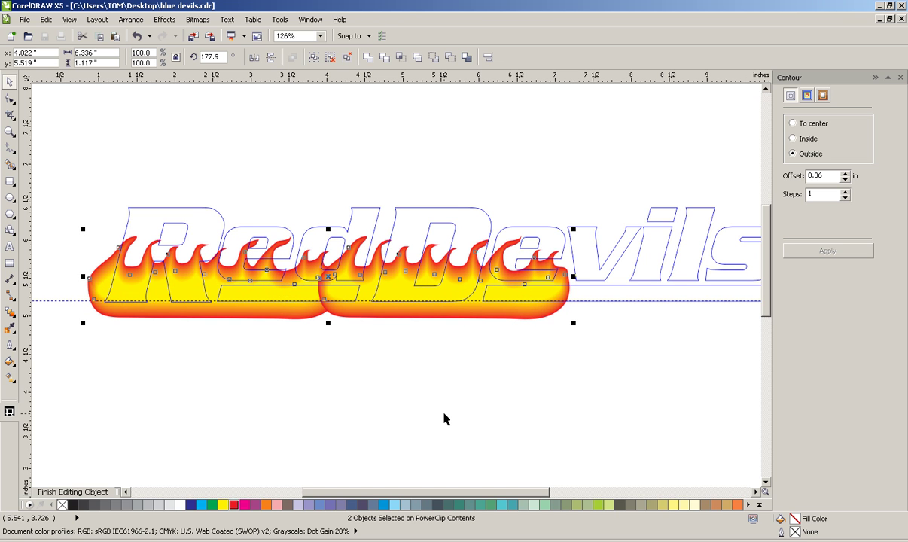
key(ctrl+Down)
key(ctrl+Down)
click(630, 412)
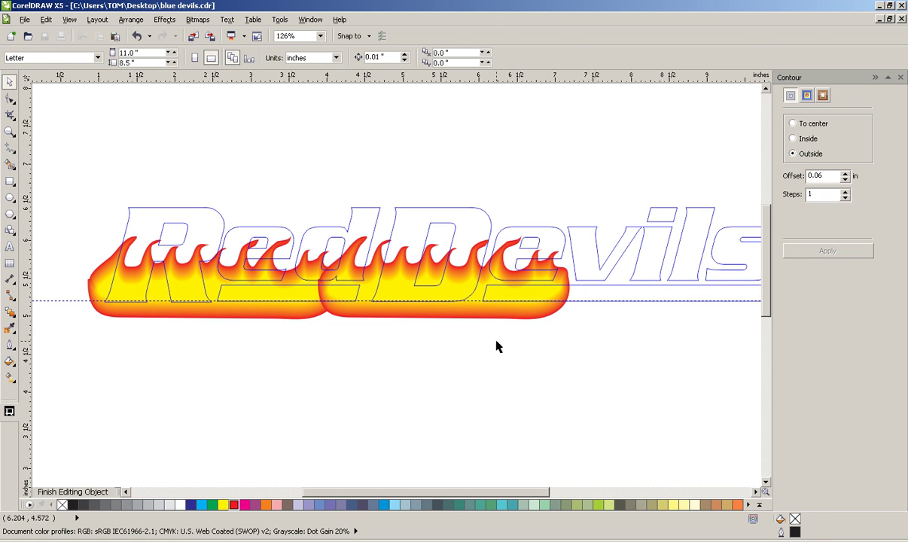
- Shift the right flame piece further right and stretch the left piece wider to meet it
click(423, 301)
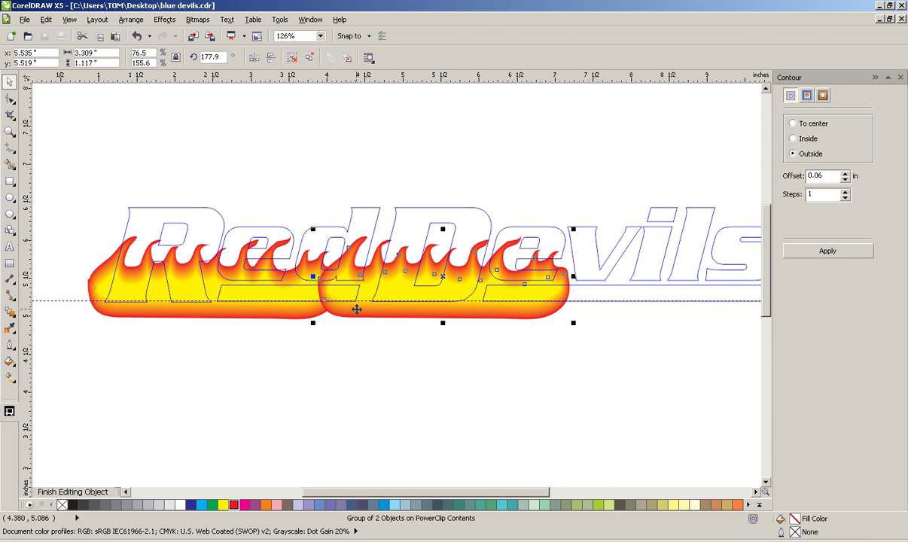
drag(356, 309, 403, 311)
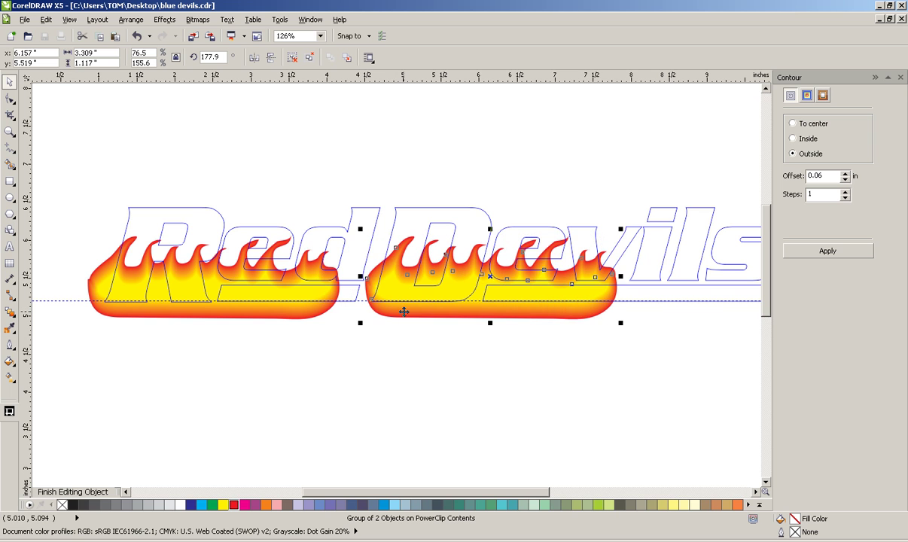
click(275, 319)
drag(345, 277, 390, 278)
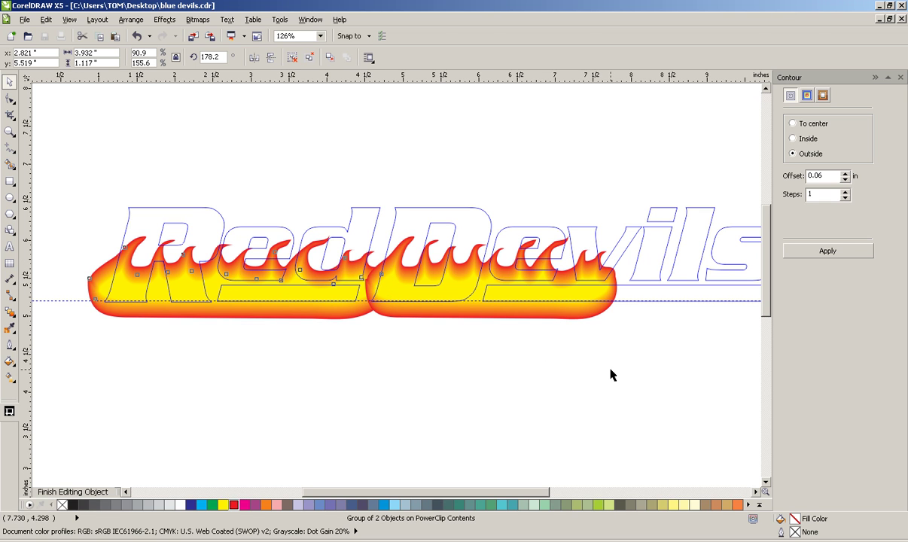
click(636, 418)
scroll(713, 470, right, 5)
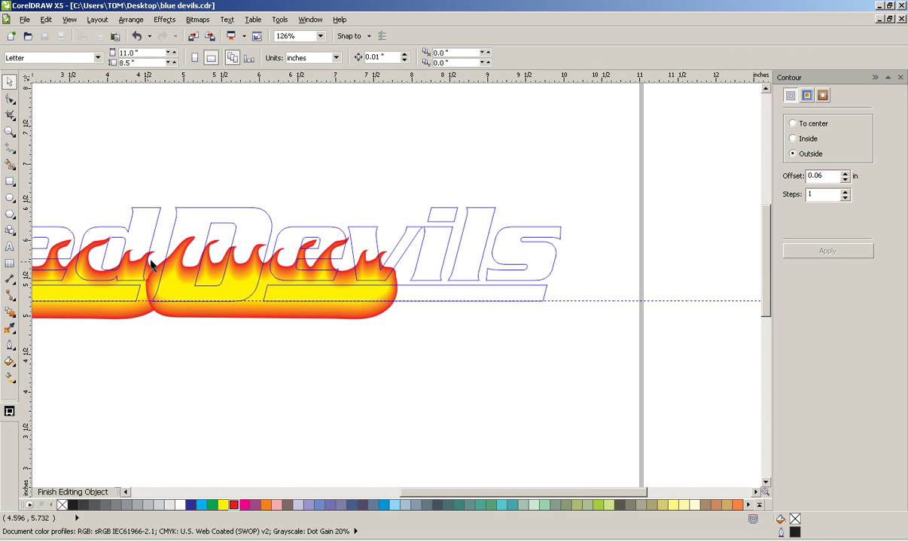
- Drag-copy the right flame piece to sit under the end of 'Devils'
click(296, 292)
drag(274, 312, 518, 332)
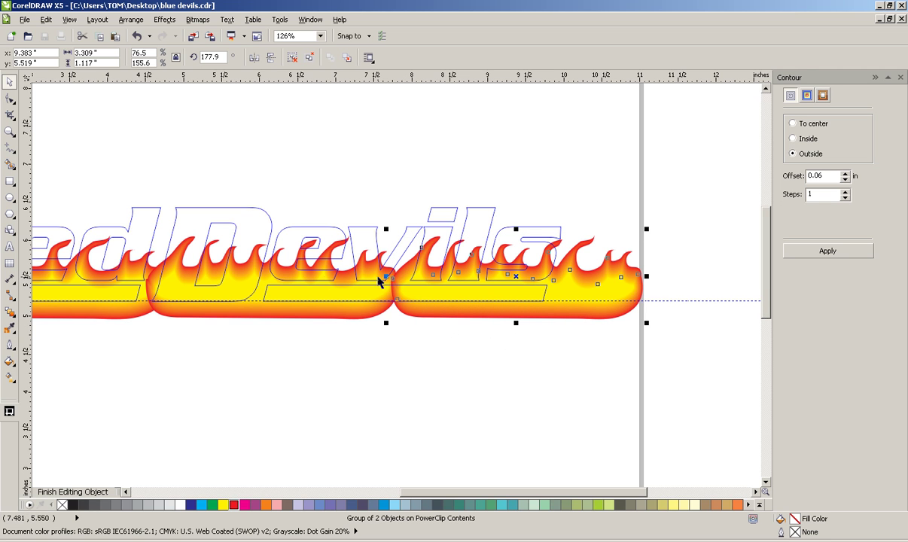
click(493, 350)
click(554, 290)
click(486, 388)
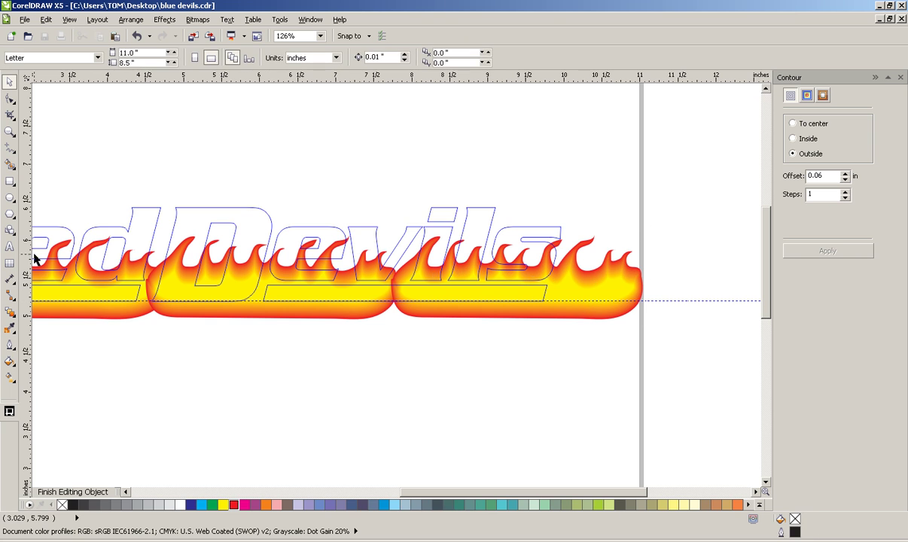
- Cover the seam between flame pieces with a small yellow rectangle with no outline
click(10, 181)
drag(376, 283, 412, 303)
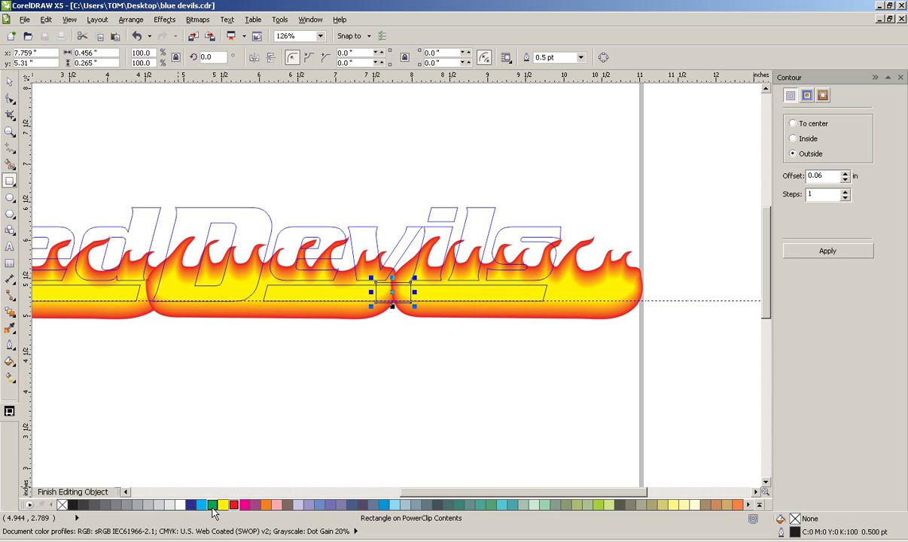
click(223, 505)
right_click(63, 505)
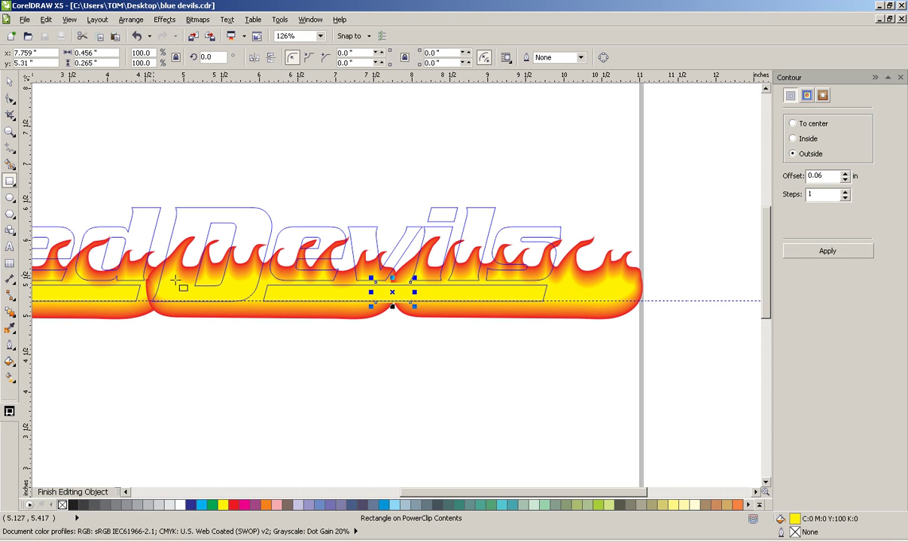
click(9, 81)
click(181, 140)
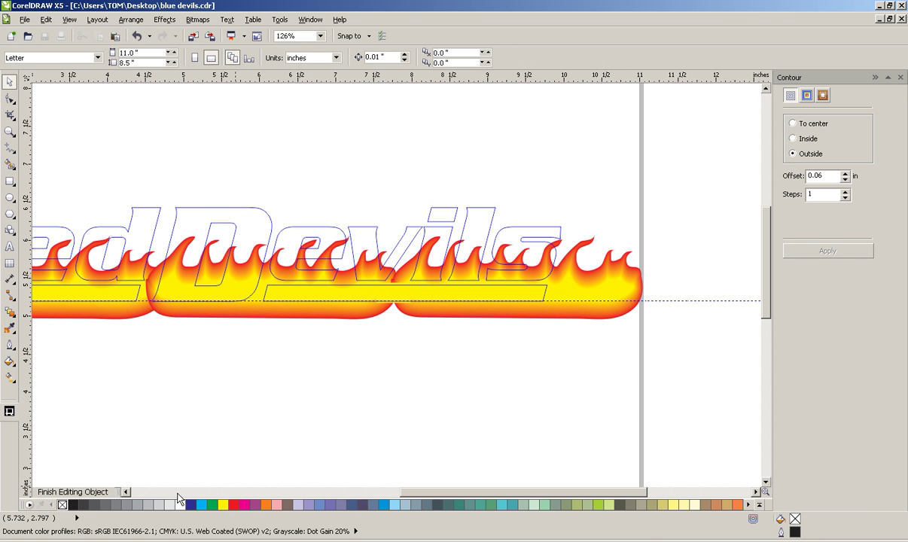
- Finish editing the PowerClip and zoom out to show the whole page
click(125, 491)
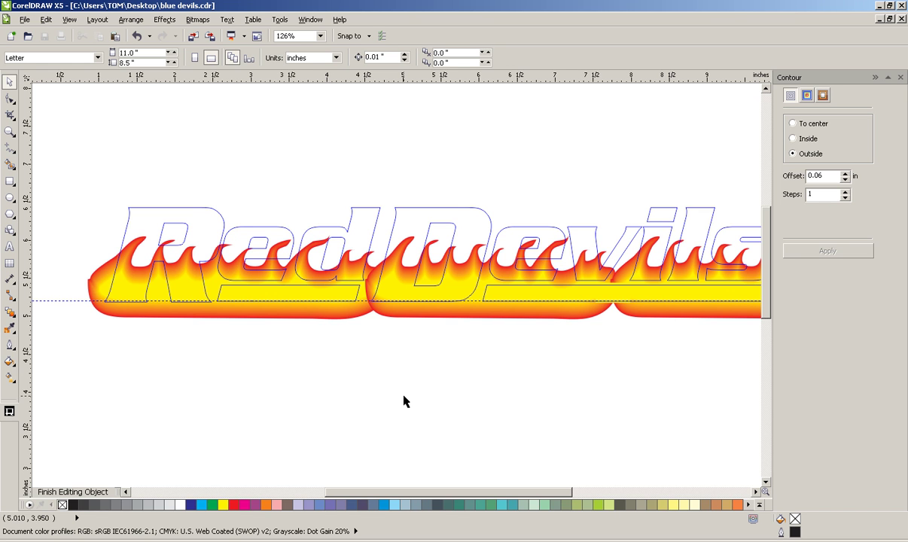
ctrl+click(376, 442)
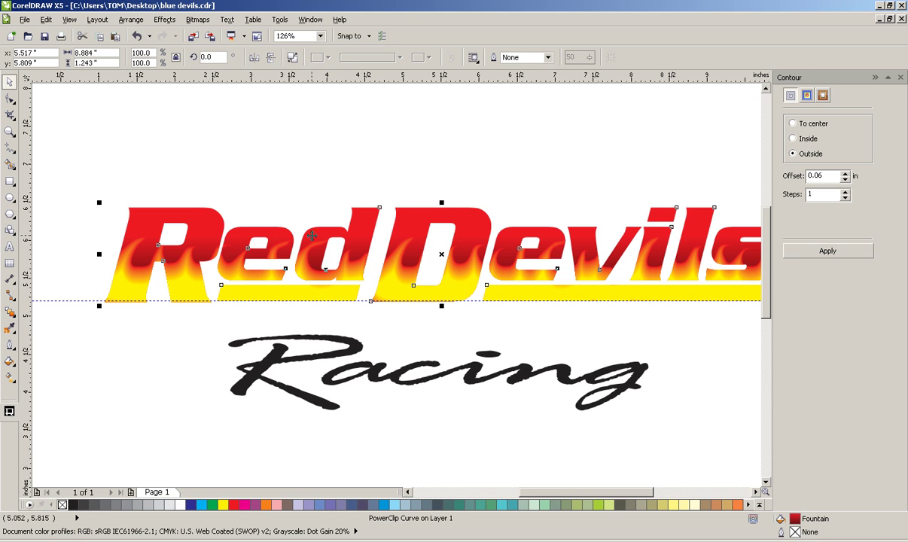
click(9, 131)
right_click(178, 161)
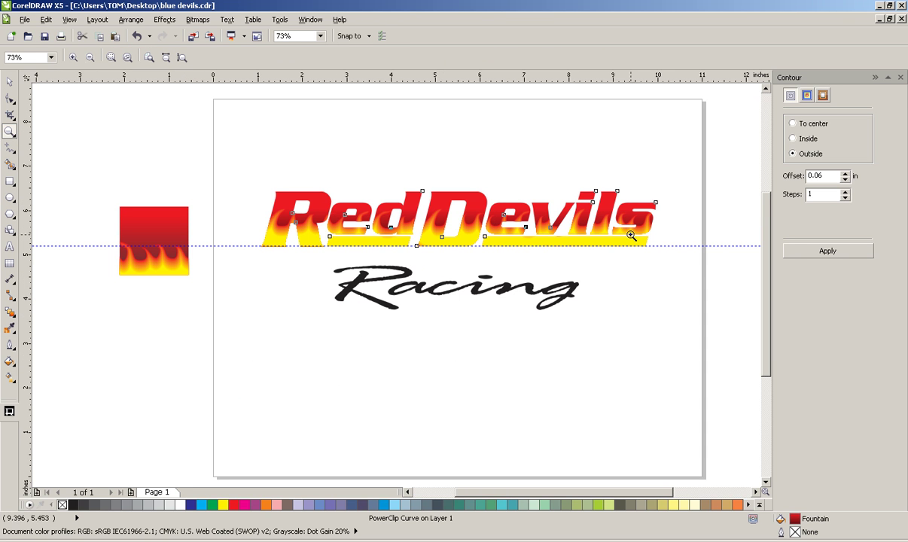
- Delete the spare flame square beside the page
click(10, 83)
click(189, 227)
key(Delete)
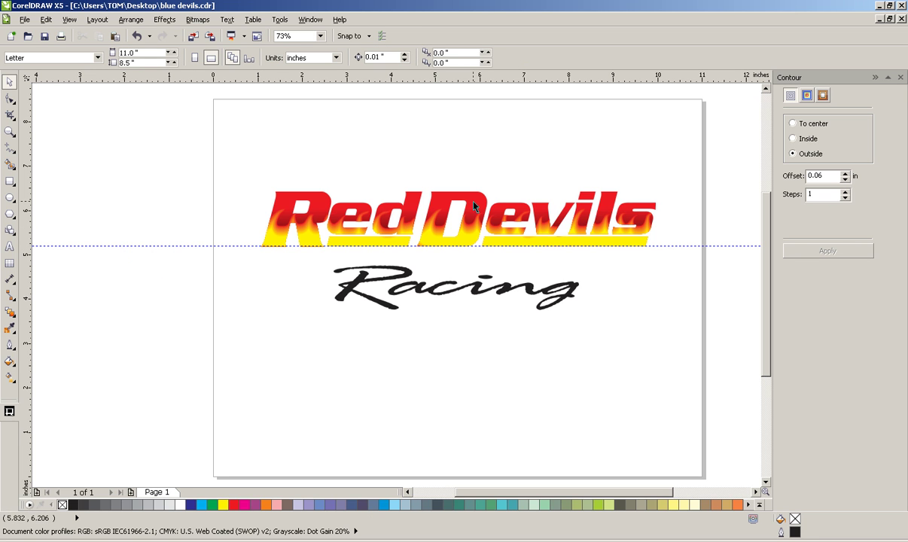
- Drag the Red Devils flame gradient's start and end nodes slightly higher with the Interactive Fill tool
click(10, 131)
drag(287, 194, 663, 253)
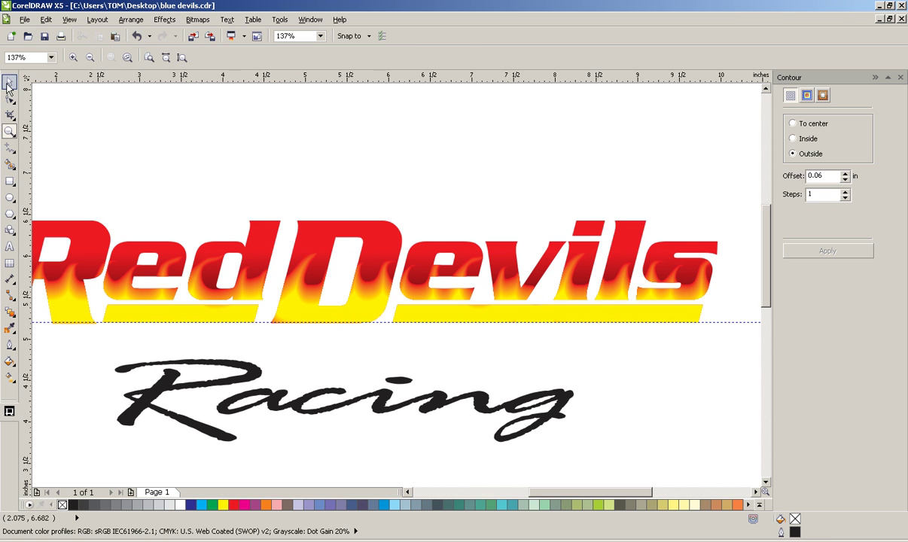
click(10, 82)
click(265, 239)
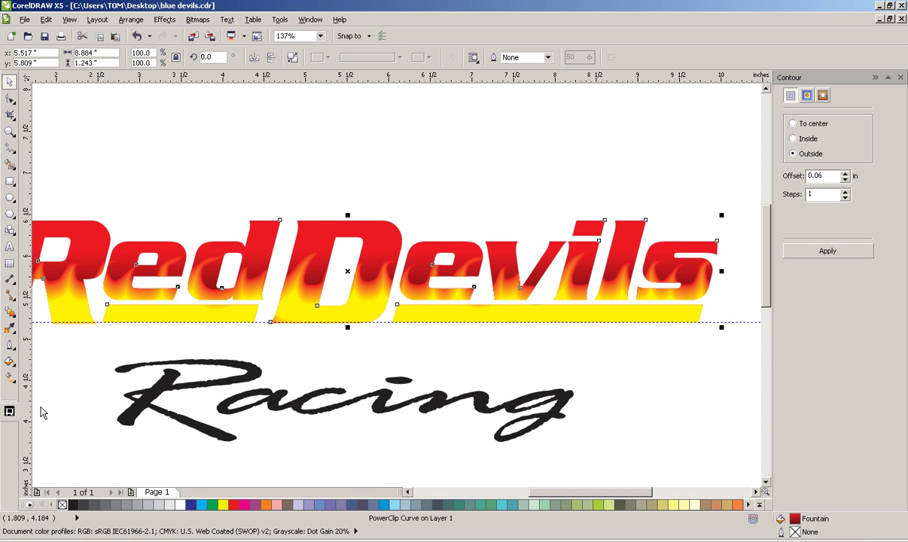
click(10, 377)
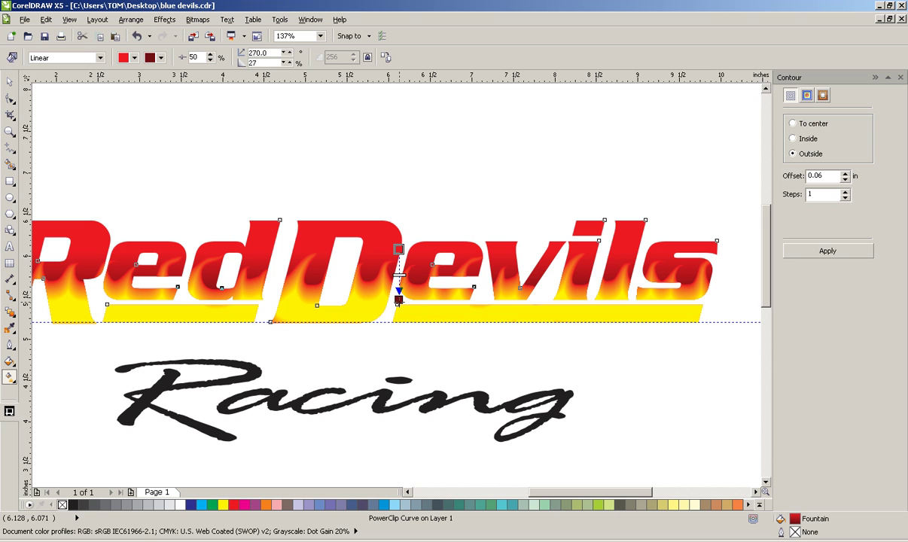
drag(399, 300, 398, 288)
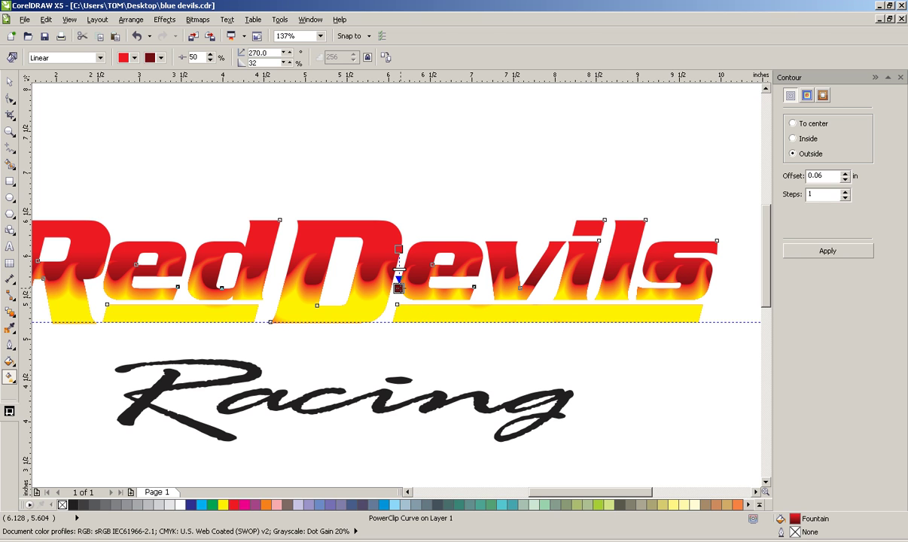
drag(399, 249, 398, 240)
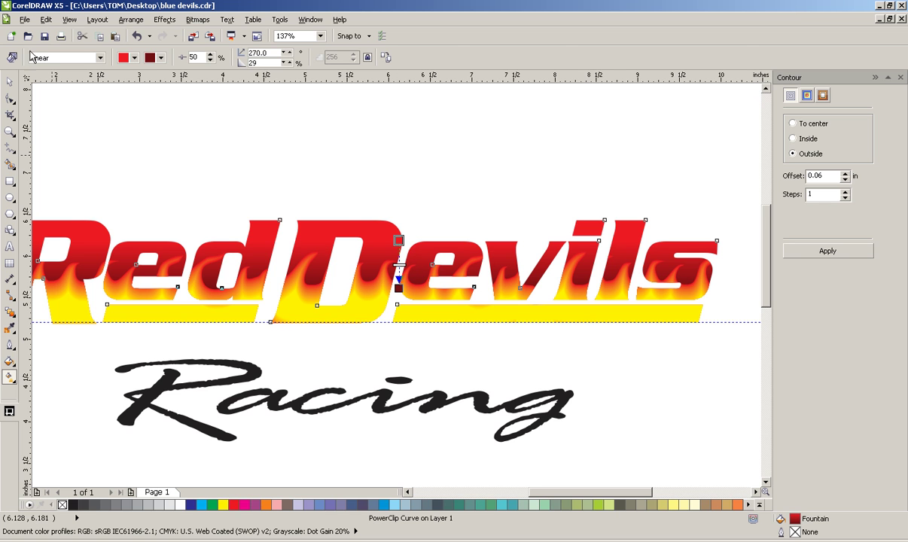
click(9, 81)
click(165, 144)
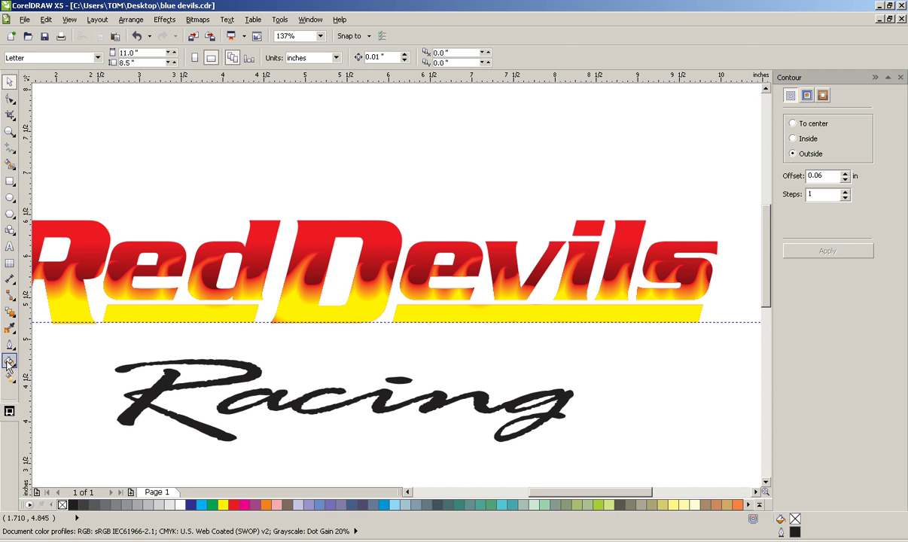
click(9, 130)
right_click(107, 161)
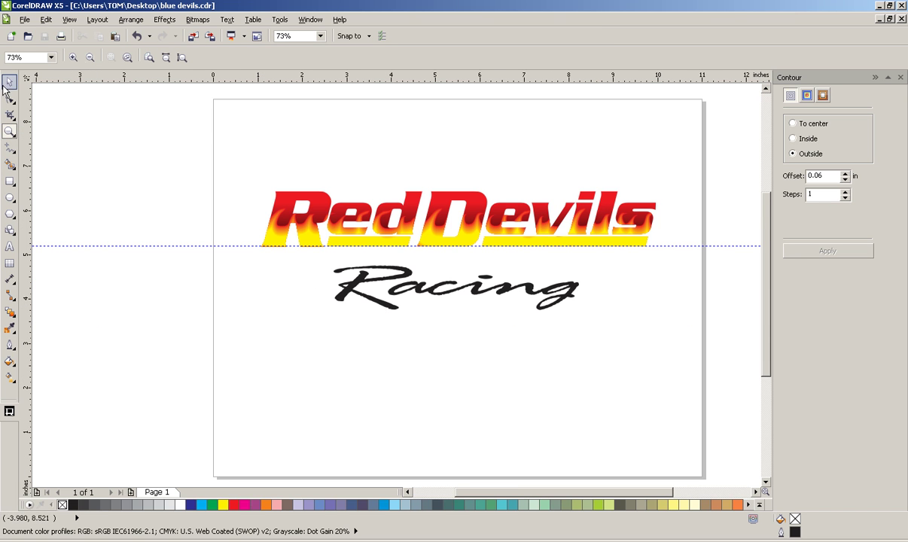
click(9, 82)
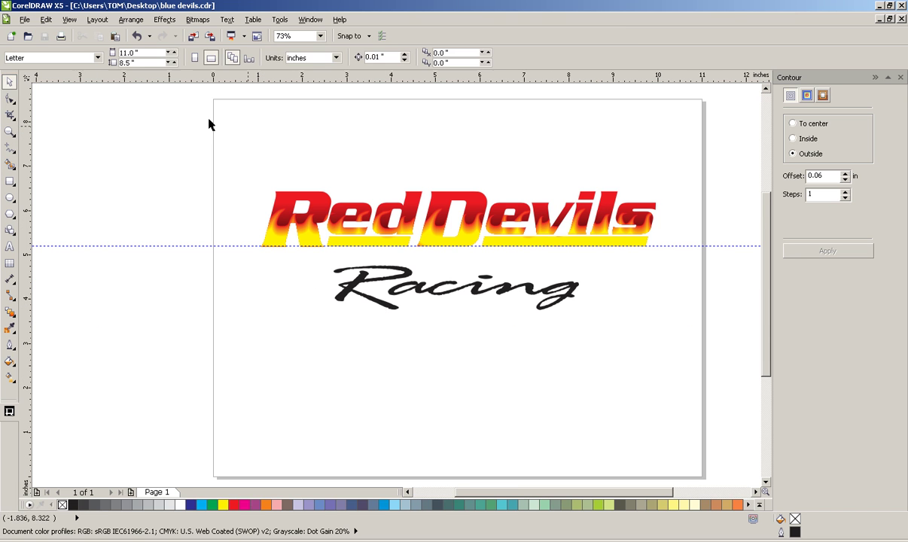
- Give the Red Devils lettering a 3.0 pt outline set behind the fill and scaled with the image
click(383, 242)
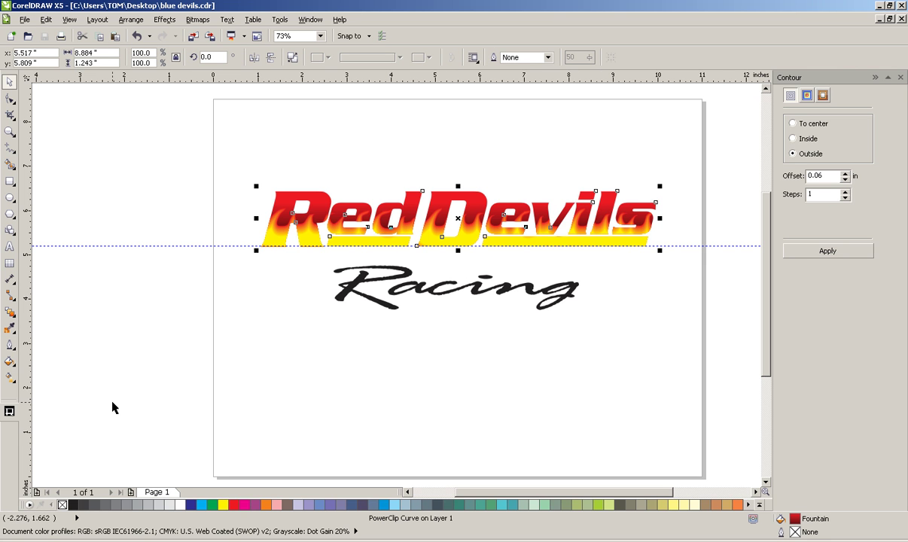
key(F12)
click(383, 204)
click(358, 268)
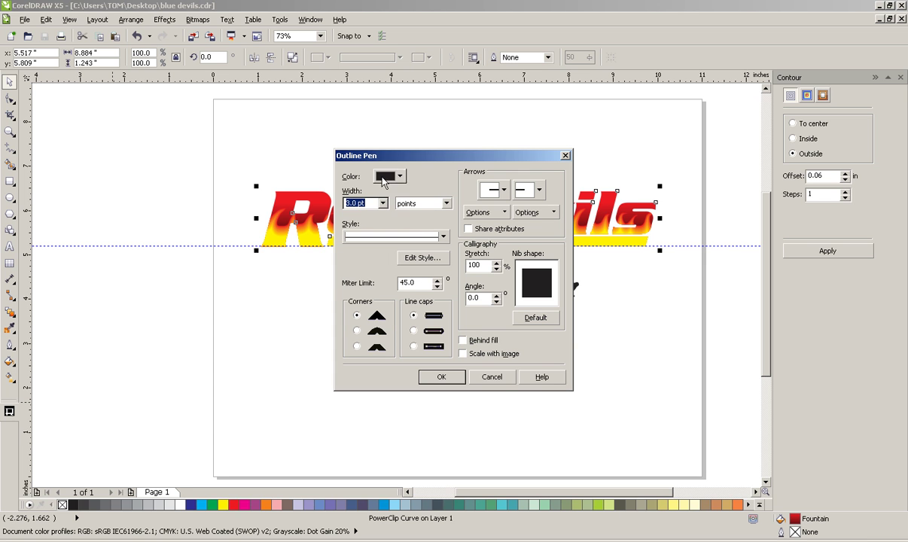
click(463, 340)
click(463, 354)
click(442, 378)
- Increase the lettering's outline width to 5 pt and zoom in on the logo
key(F12)
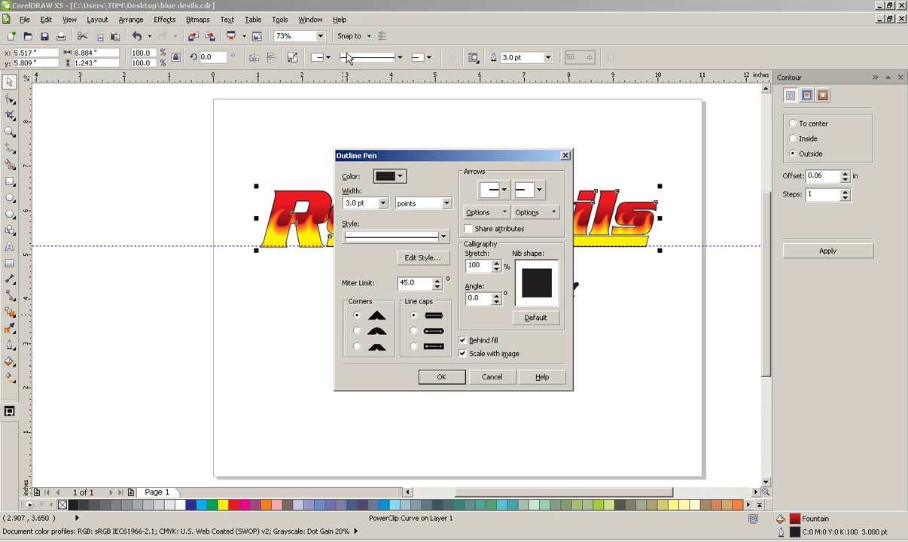
drag(373, 204, 343, 202)
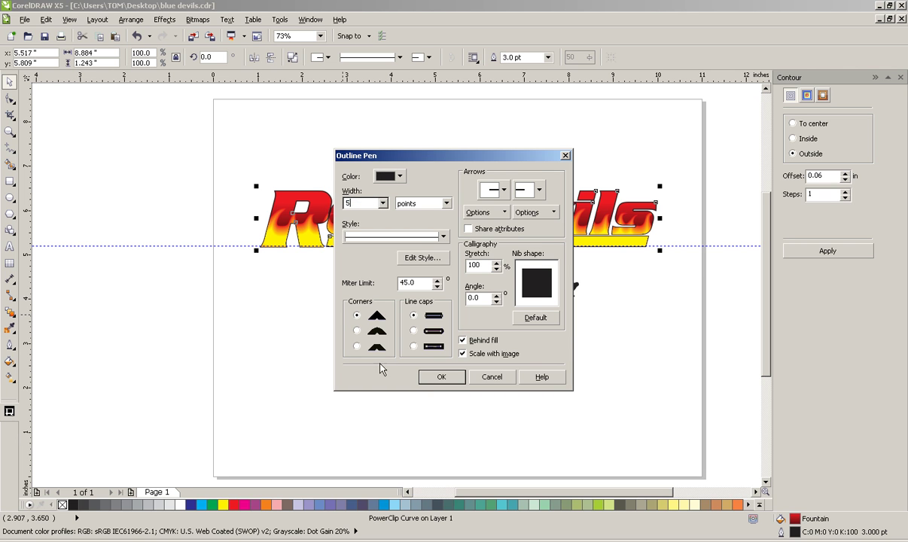
click(437, 376)
click(411, 389)
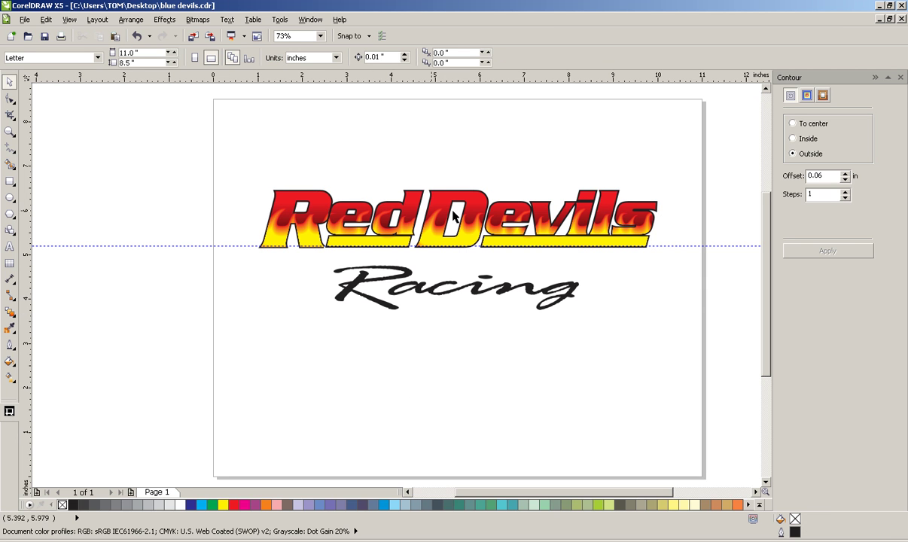
click(9, 131)
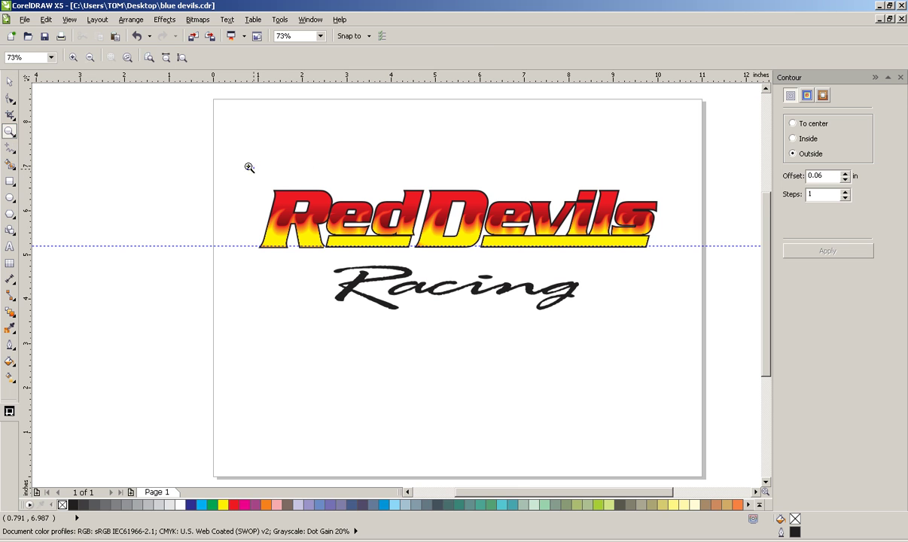
drag(250, 167, 722, 321)
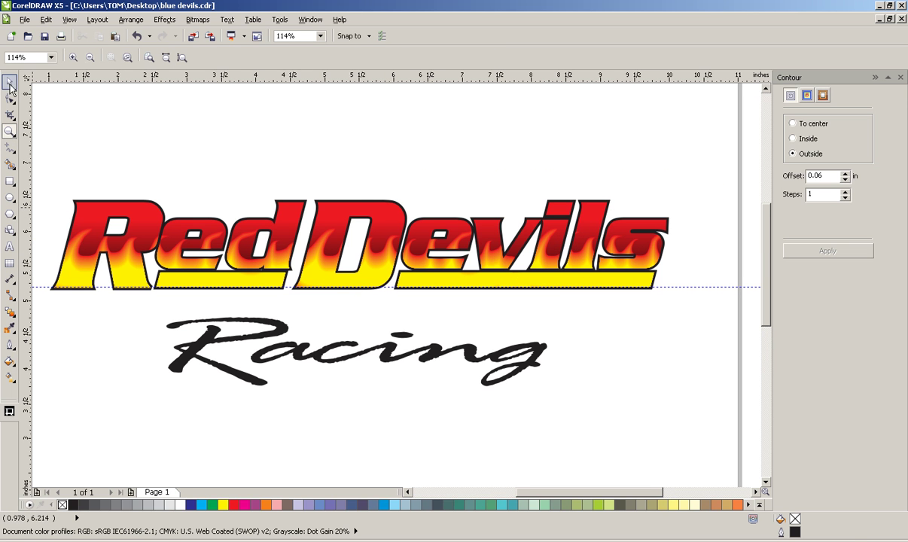
- Add a black 0.1 in outside contour to Red Devils and break it into its own shape
click(9, 81)
click(126, 216)
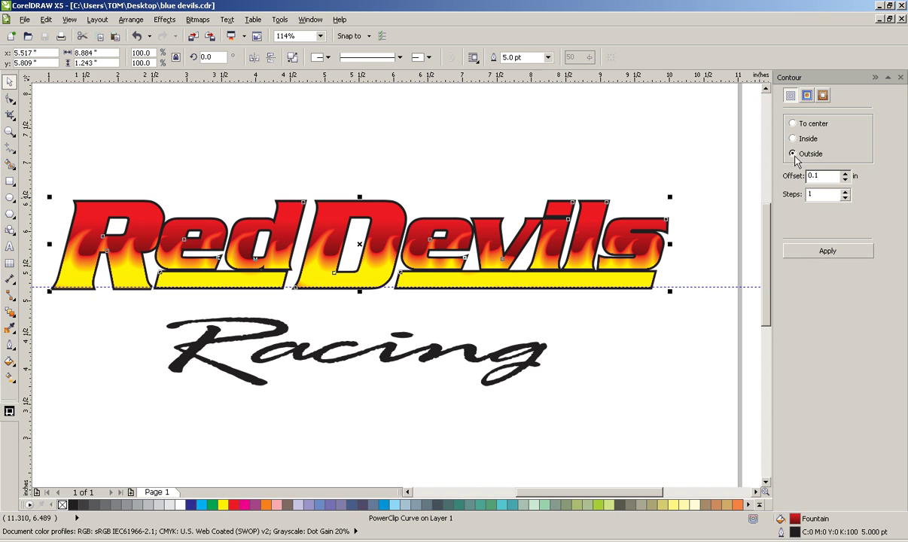
click(829, 252)
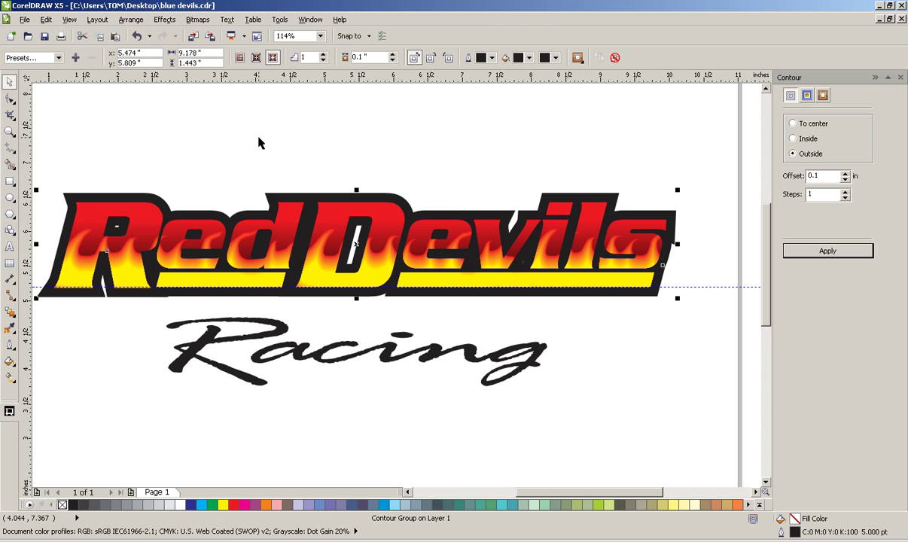
key(F10)
click(336, 182)
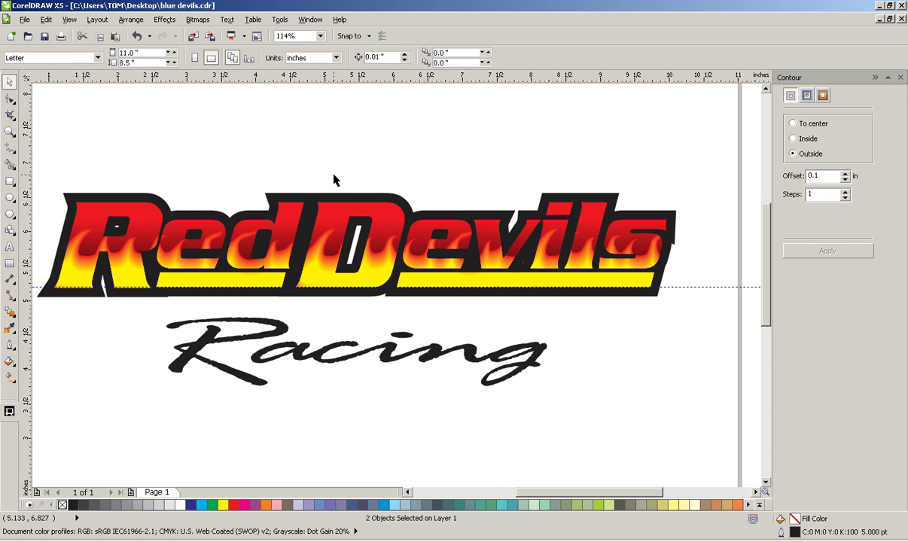
click(391, 199)
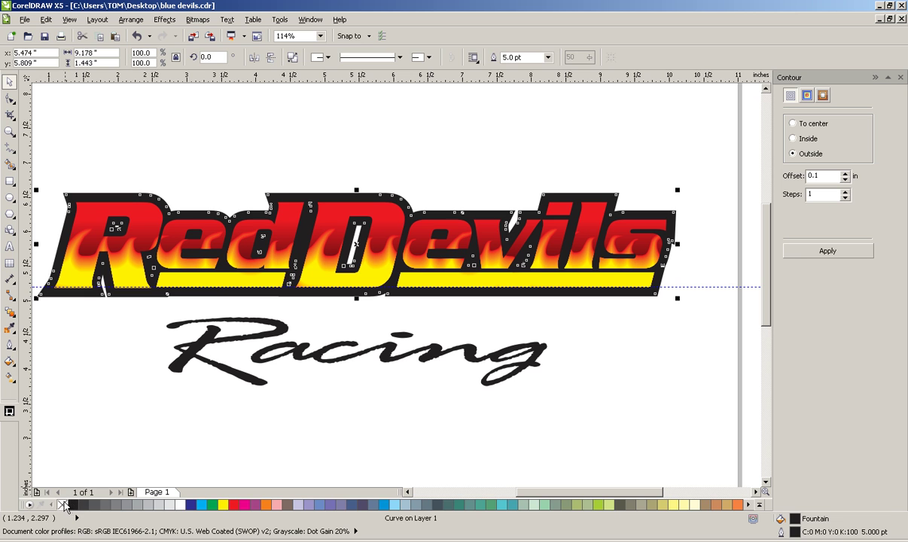
click(109, 431)
- Change the Red Devils letters' outline to a white 3.0 pt stroke
click(179, 250)
click(172, 476)
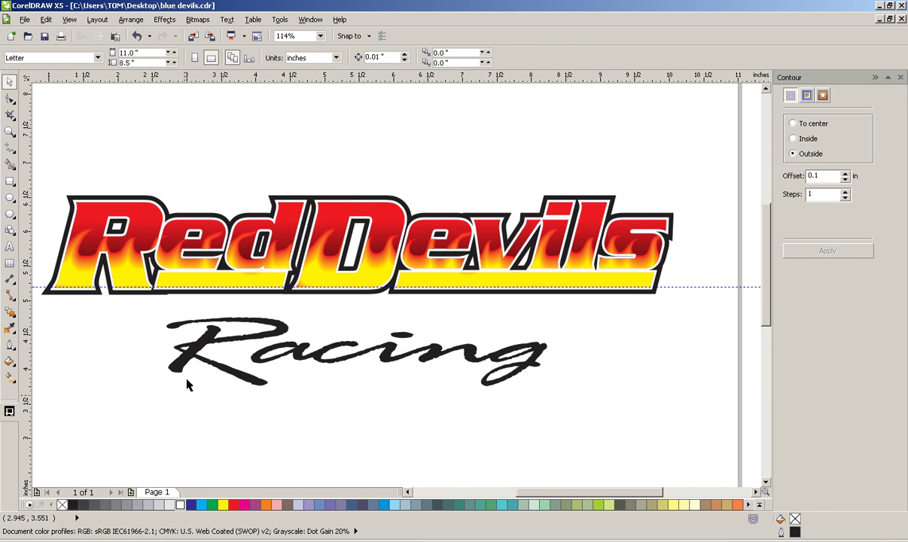
click(183, 268)
key(F12)
click(382, 203)
click(364, 273)
click(437, 376)
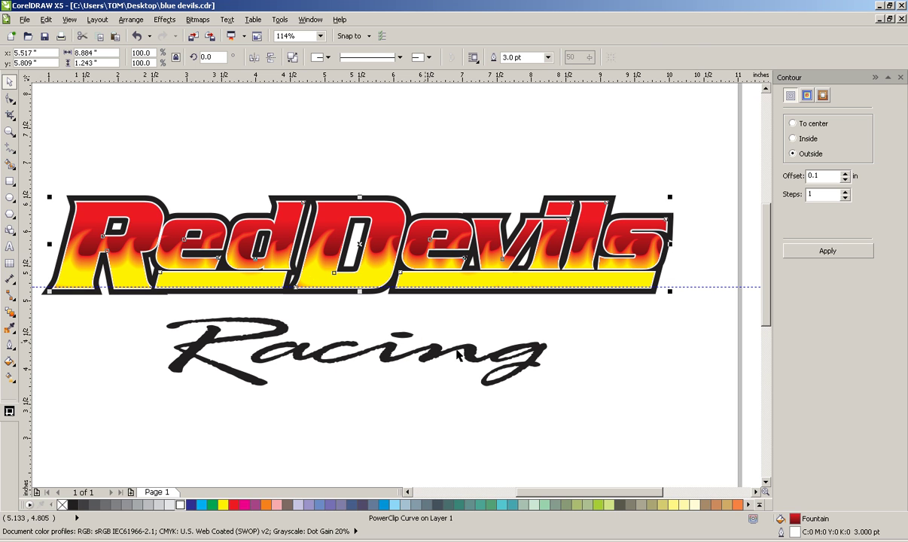
click(635, 414)
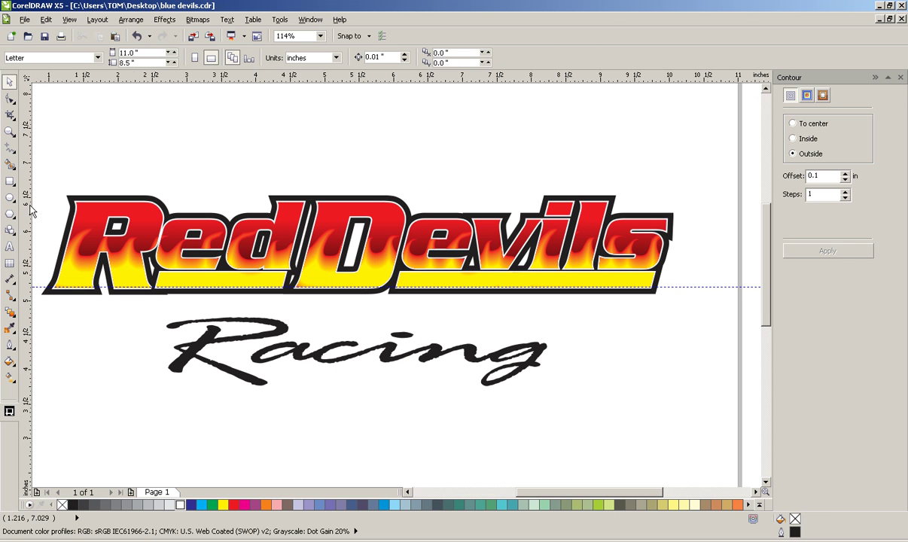
- Start a custom fountain fill on the contour with a light grey start and a white stop at 40%
click(253, 219)
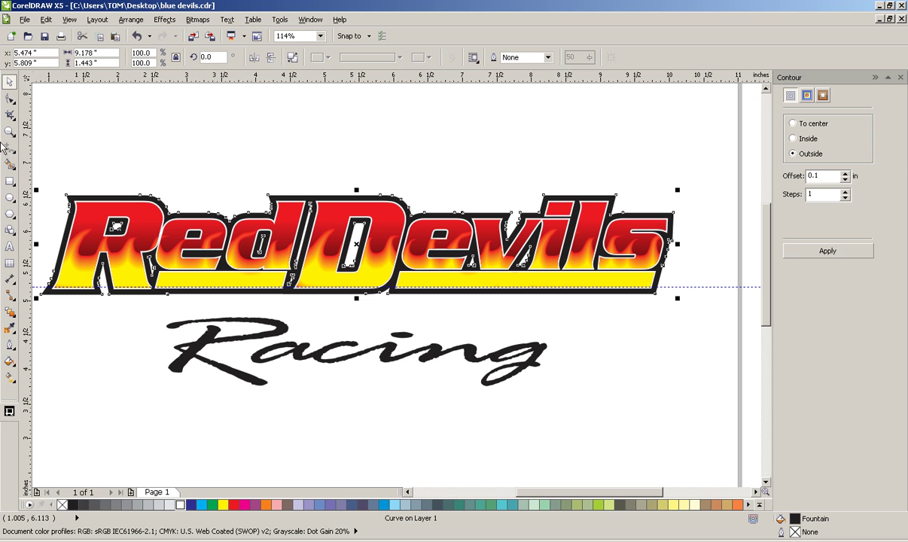
click(9, 361)
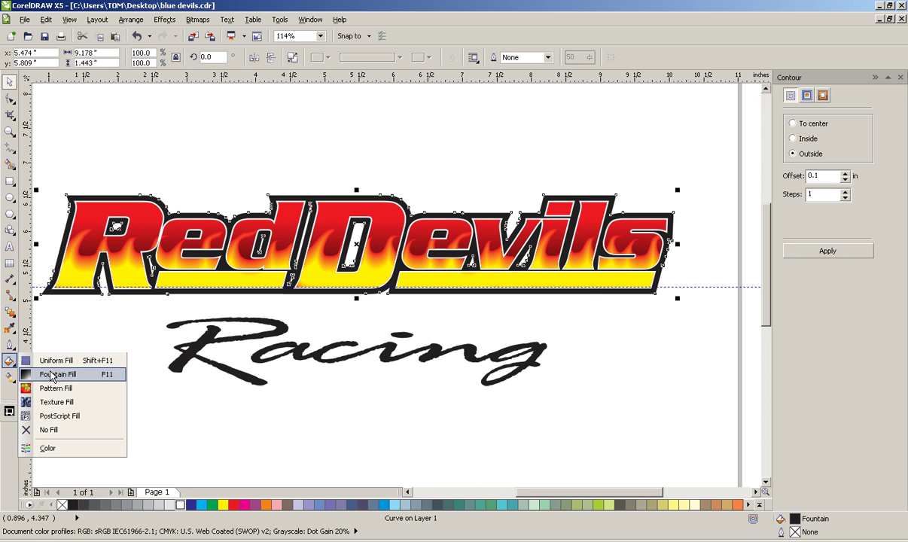
click(57, 375)
click(402, 262)
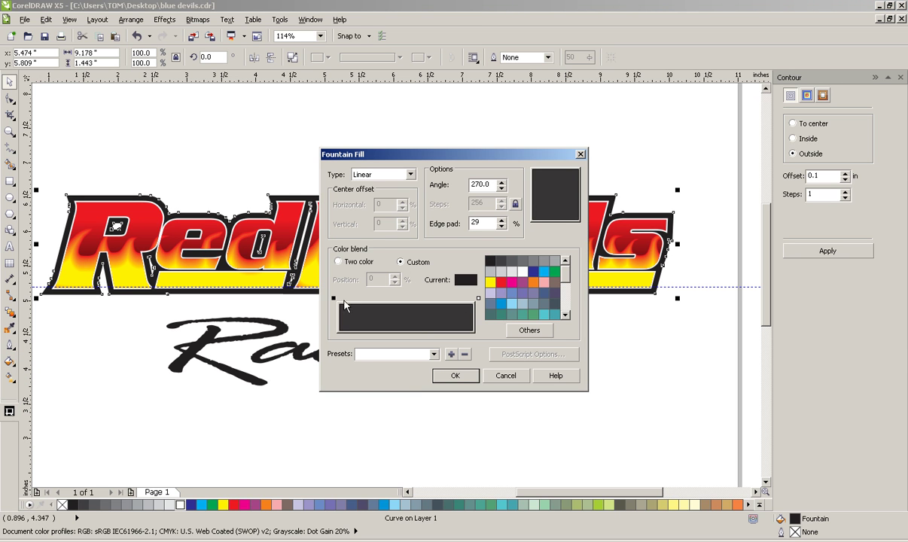
click(490, 271)
double_click(475, 298)
drag(474, 298, 395, 313)
click(522, 271)
- Add a white stop at 51%, a mid-grey stop at 59% and a light grey stop near 80%
double_click(473, 299)
drag(473, 299, 408, 300)
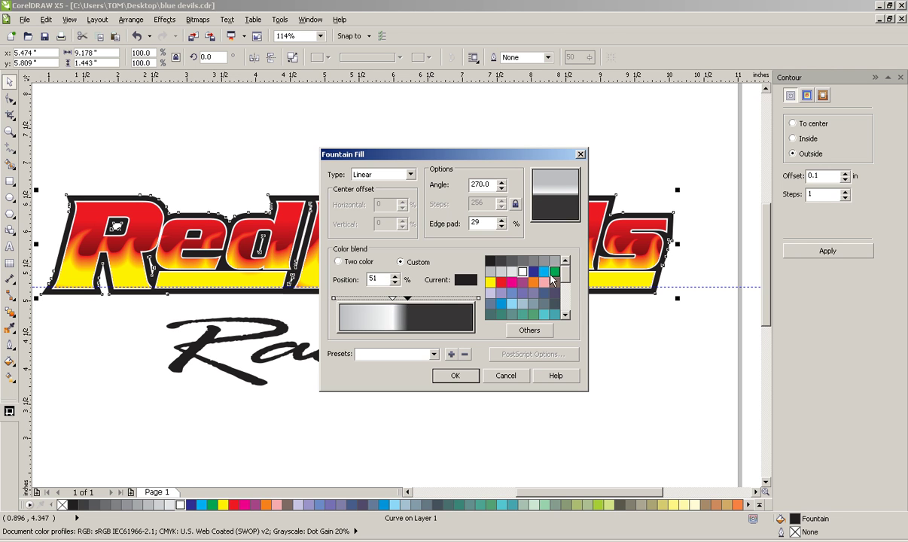
click(522, 272)
double_click(479, 299)
drag(472, 299, 431, 299)
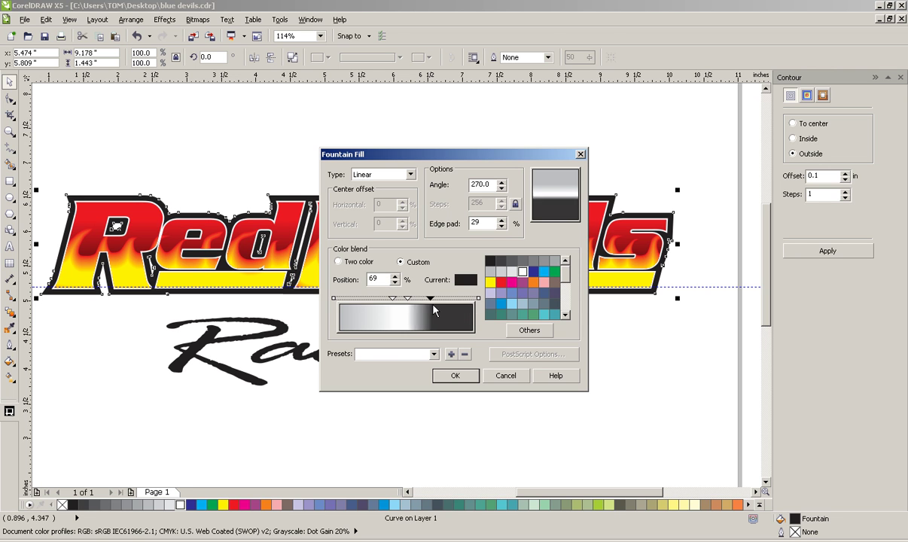
click(512, 261)
double_click(479, 300)
drag(471, 300, 448, 301)
click(555, 260)
- Make the gradient end white, set edge pad to 0, move a stop to 44%, and apply
click(478, 299)
click(522, 271)
click(502, 223)
text(0)
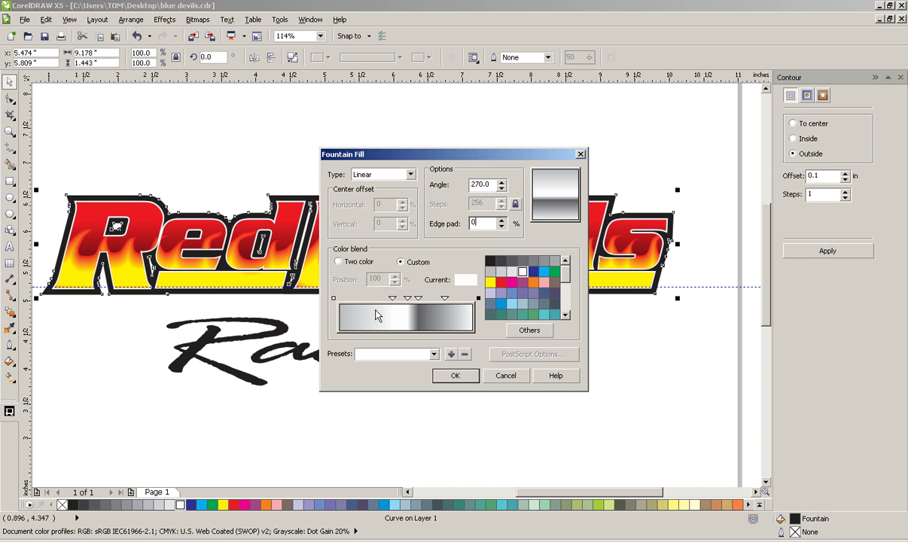
drag(392, 299, 411, 299)
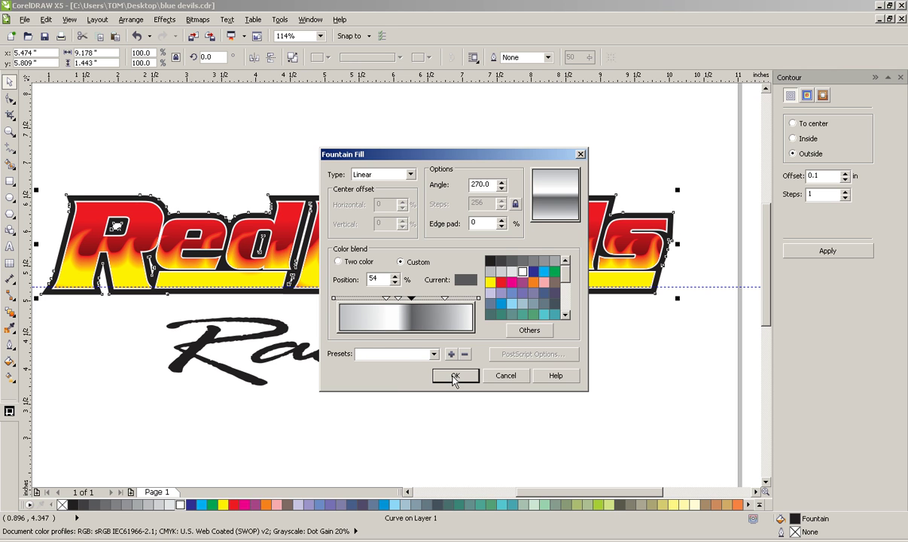
click(459, 375)
click(606, 377)
click(277, 364)
- Fill Racing dark blue and give it a 4.0 pt white outline behind the fill
click(189, 505)
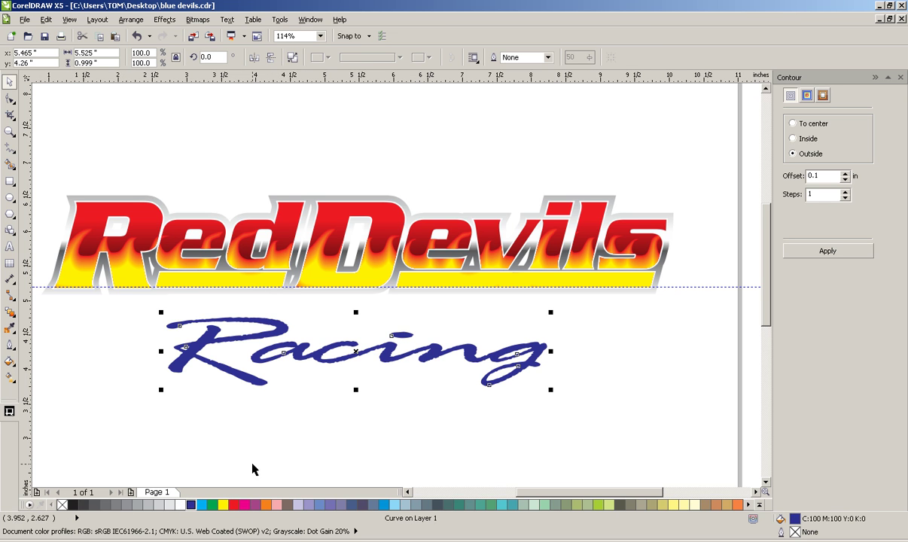
key(F12)
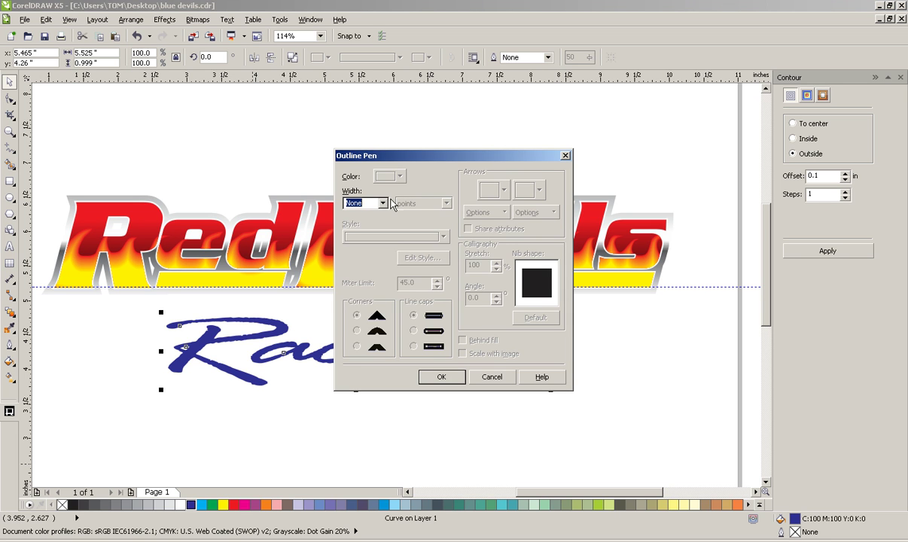
click(384, 203)
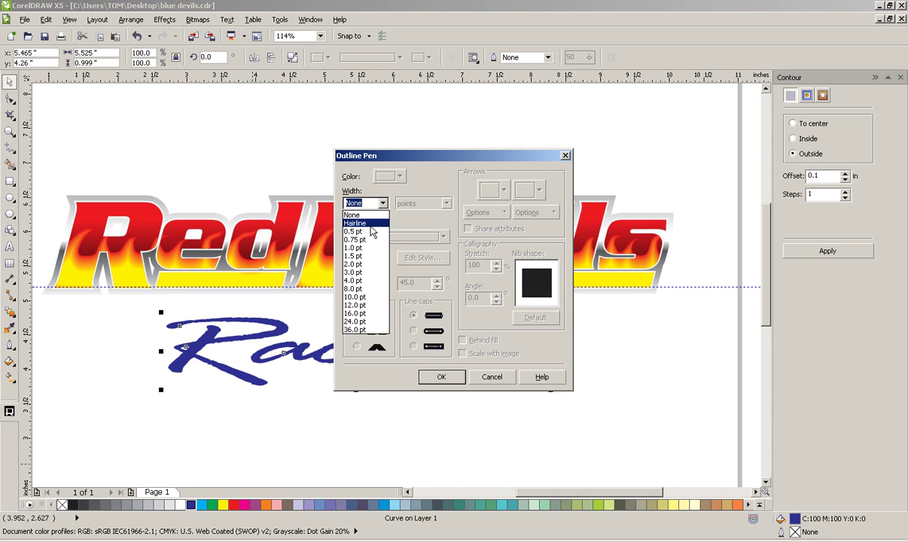
click(361, 280)
click(400, 175)
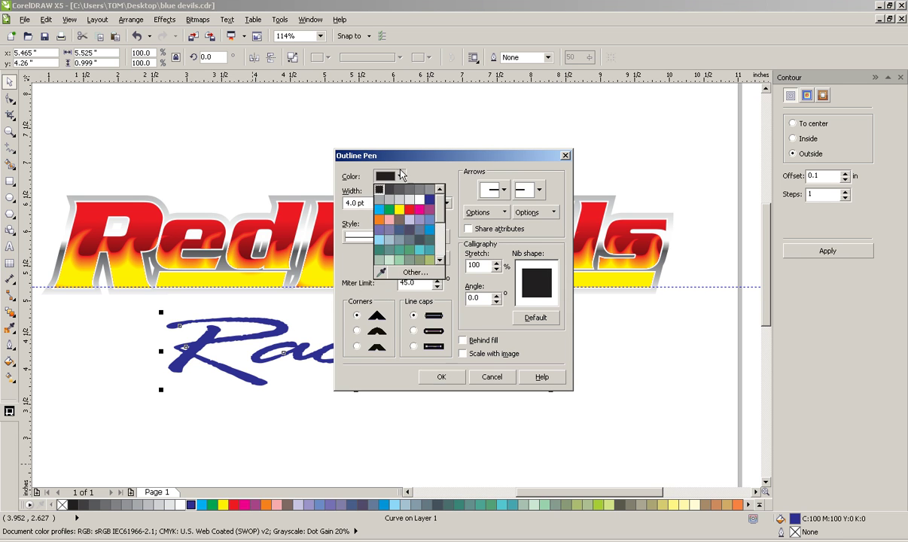
click(419, 206)
click(463, 340)
click(442, 377)
click(448, 392)
- Move Racing up to overlap Red Devils and stretch it to about 110% width
drag(416, 359, 463, 296)
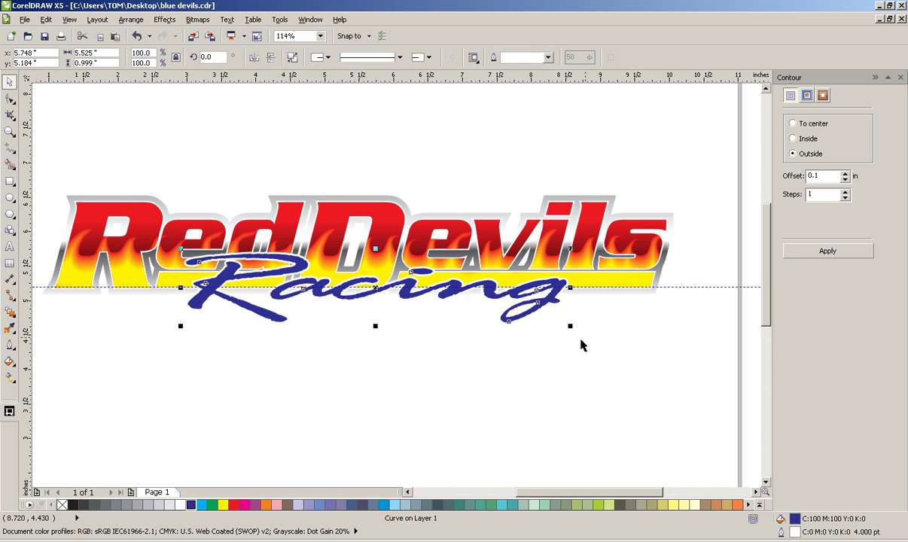
drag(570, 288, 590, 289)
click(471, 309)
click(438, 287)
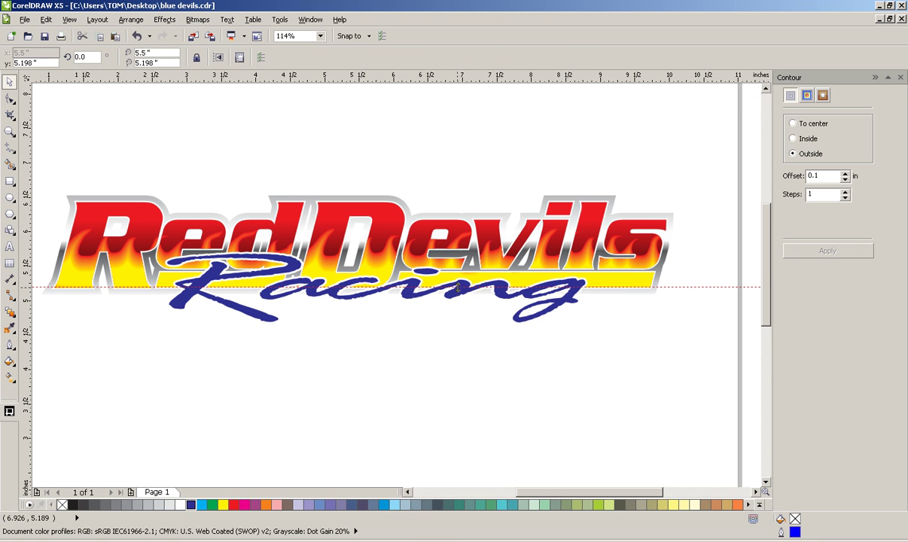
click(444, 339)
- Add a red copy of Racing offset slightly right and down as a shadow
click(429, 290)
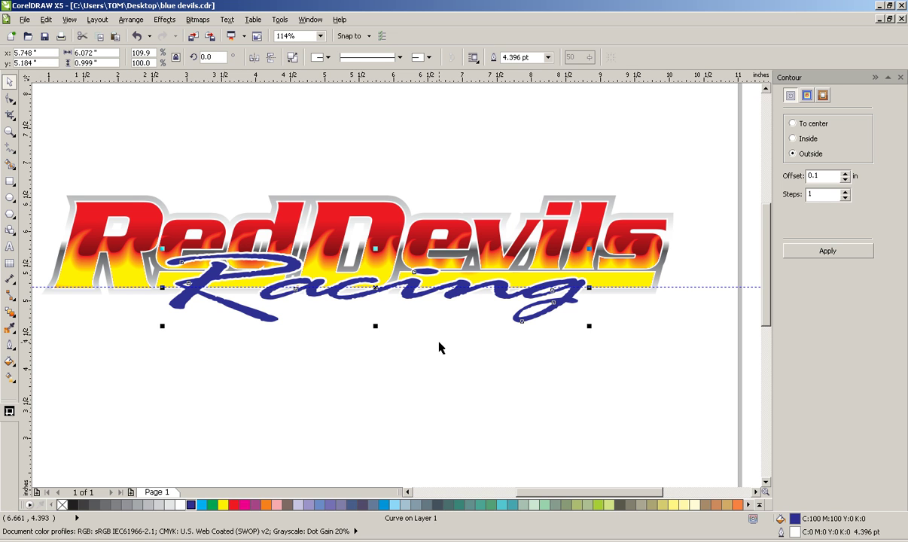
key(Right)
key(Right)
key(Right)
key(Down)
key(Down)
key(Down)
click(234, 505)
click(257, 454)
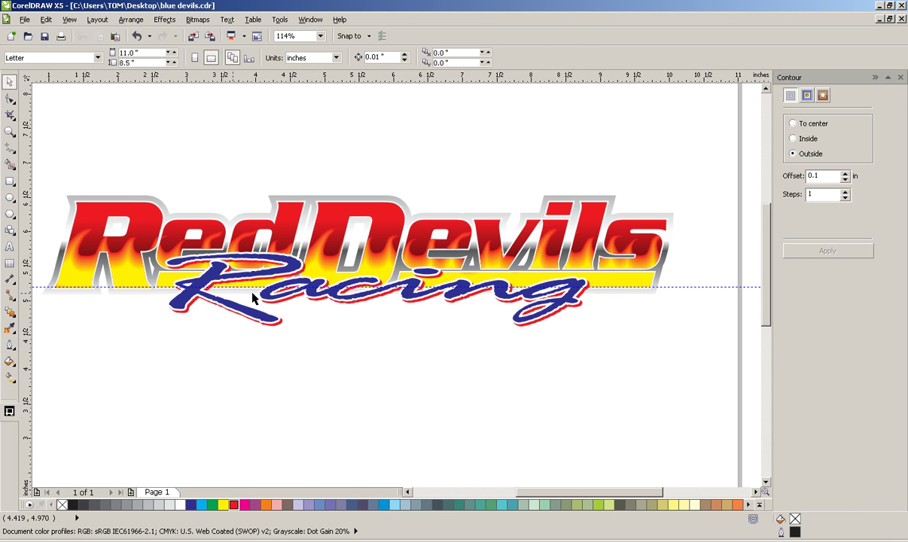
click(9, 131)
right_click(105, 179)
key(space)
- Draw a black-filled rectangle about 10.9 by 3.9 inches behind the whole logo
click(10, 180)
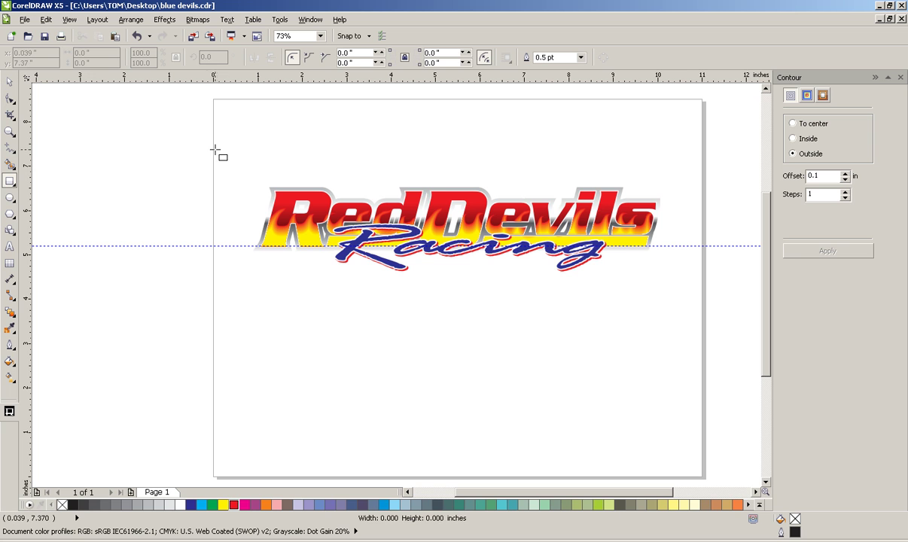
drag(216, 150, 701, 322)
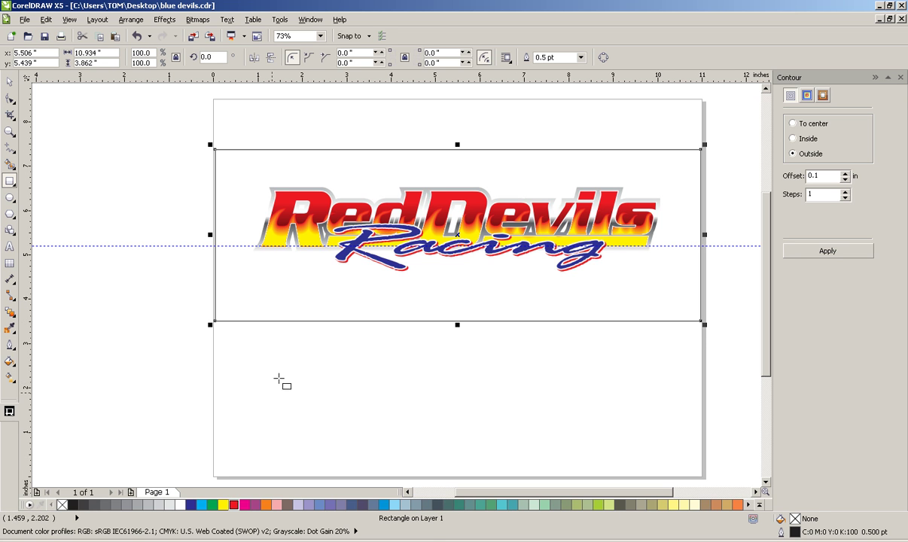
click(73, 506)
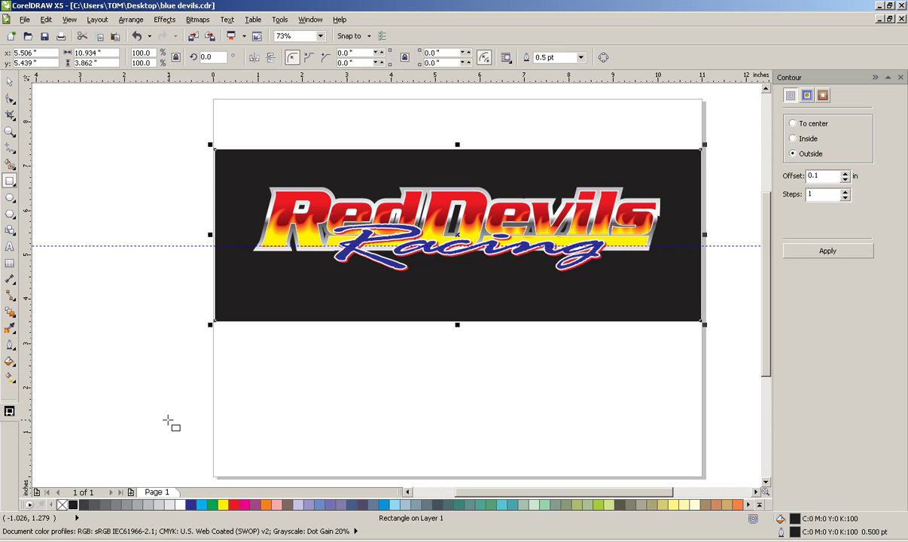
click(6, 82)
click(134, 181)
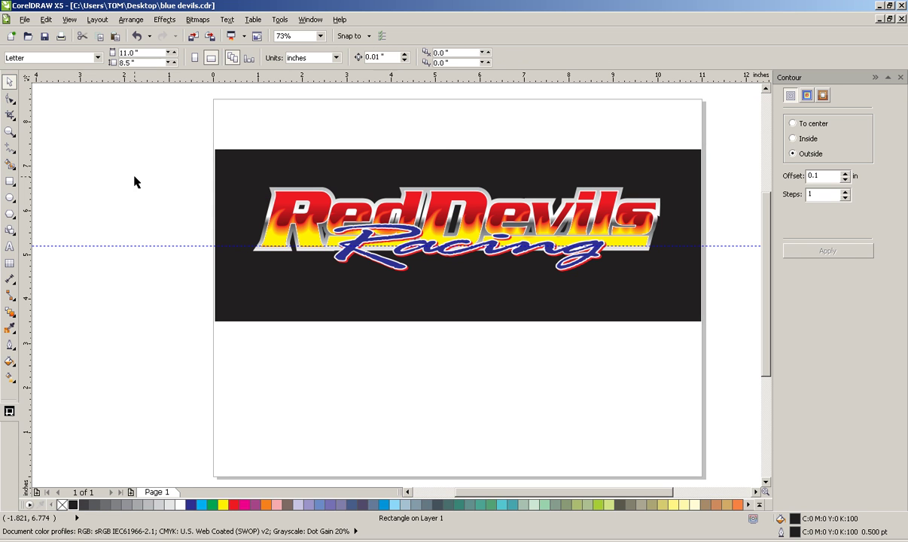
click(375, 247)
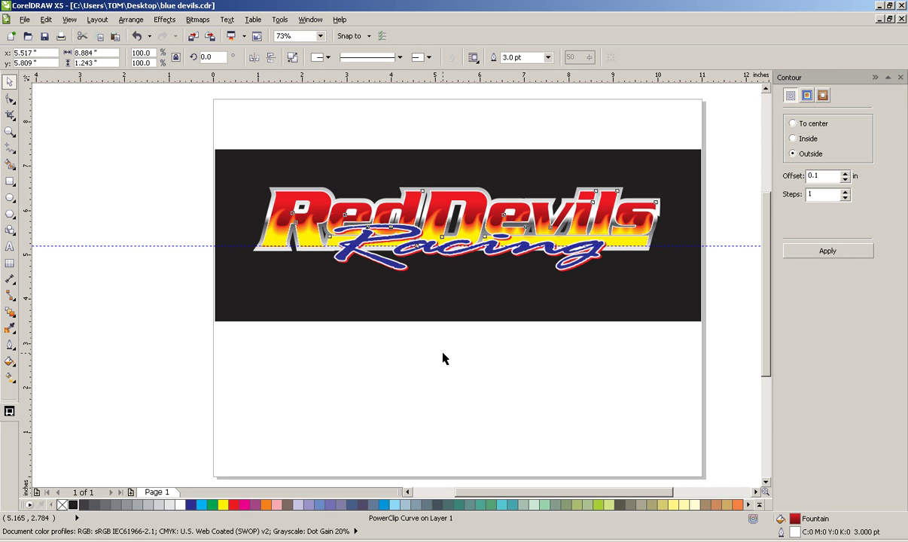
- Nudge the Red Devils logo into position and fill the selected part black
key(Down)
key(Down)
key(Right)
key(Right)
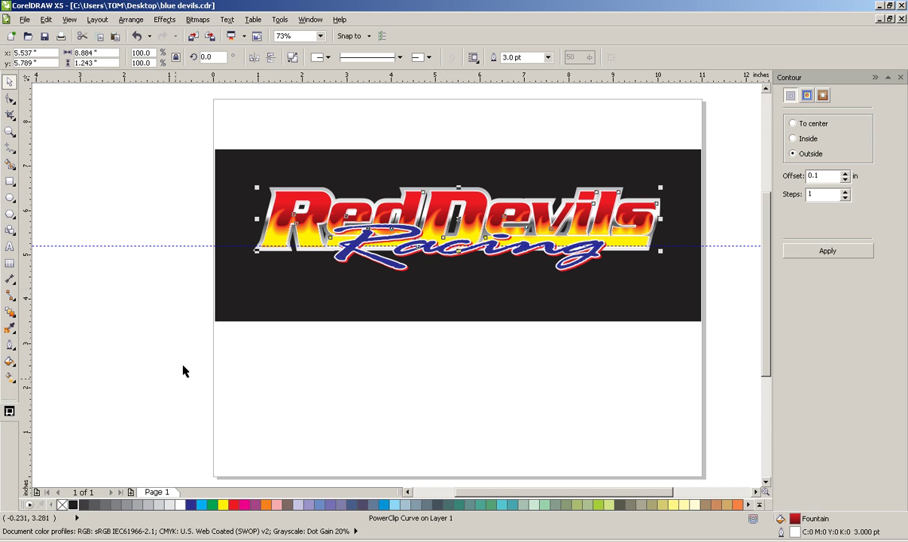
click(73, 505)
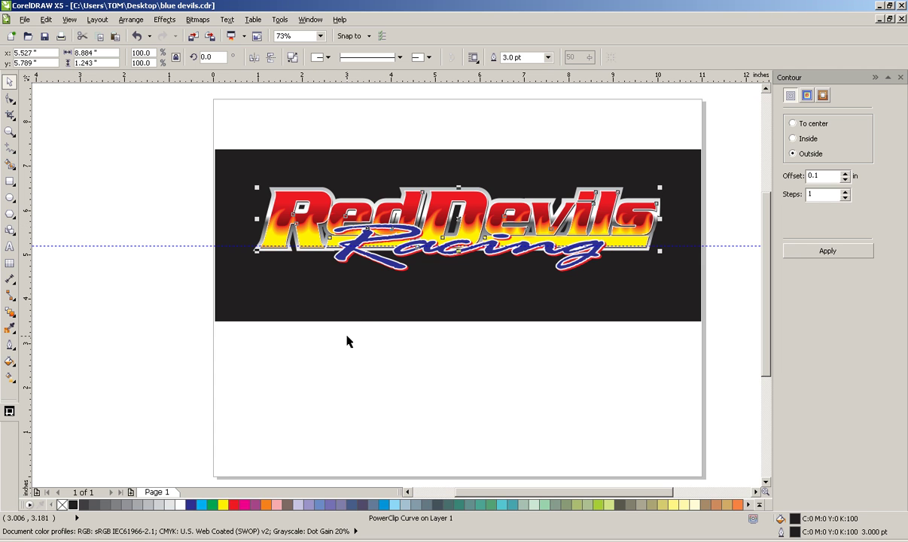
key(Left)
key(Up)
click(399, 390)
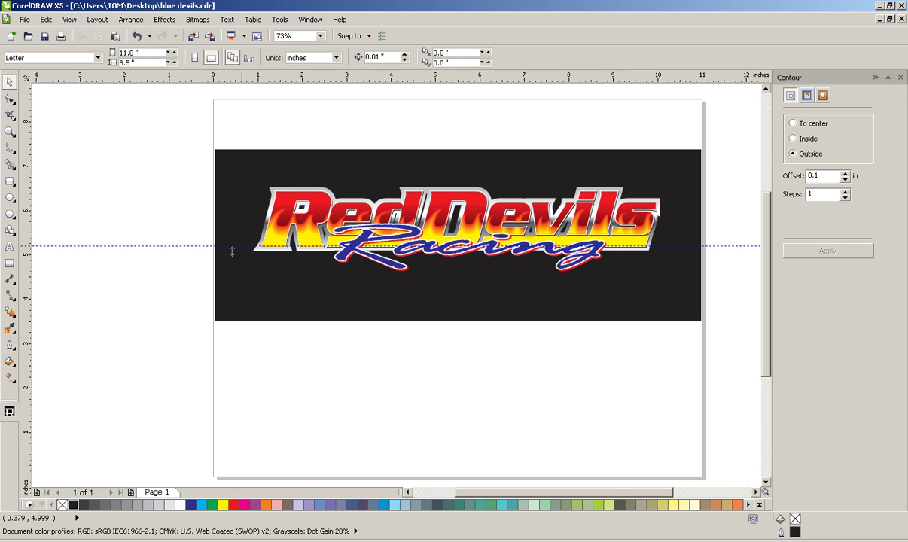
- Lower Racing and its red shadow about 0.12 in beneath Red Devils
click(9, 132)
drag(253, 156, 618, 351)
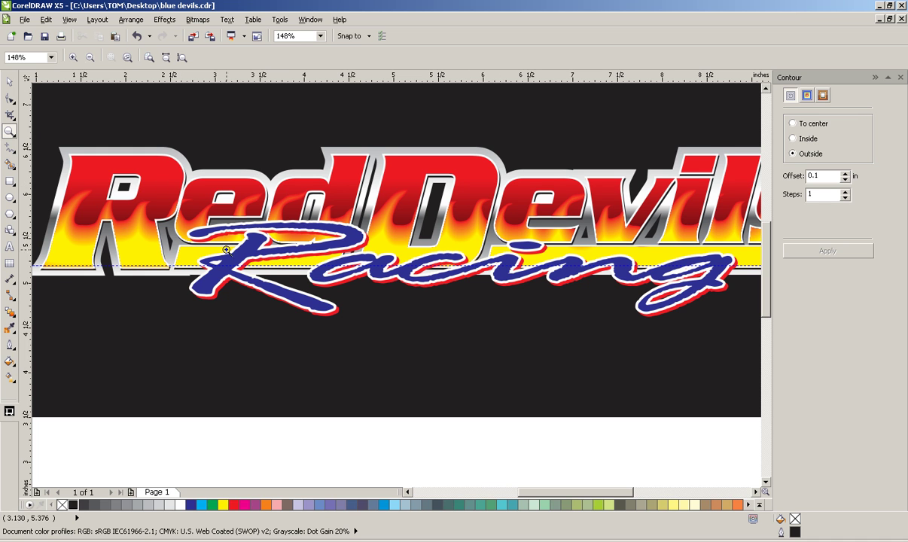
right_click(475, 238)
click(9, 81)
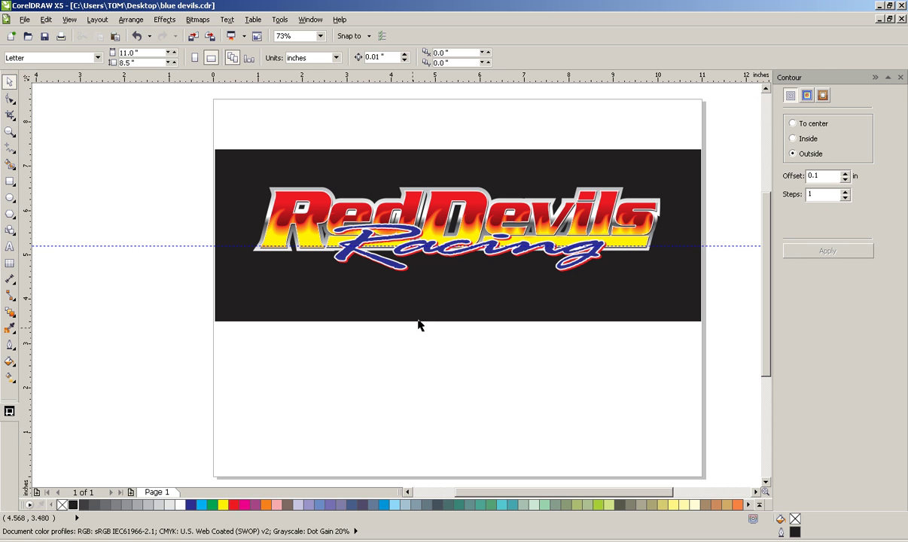
drag(357, 354, 670, 217)
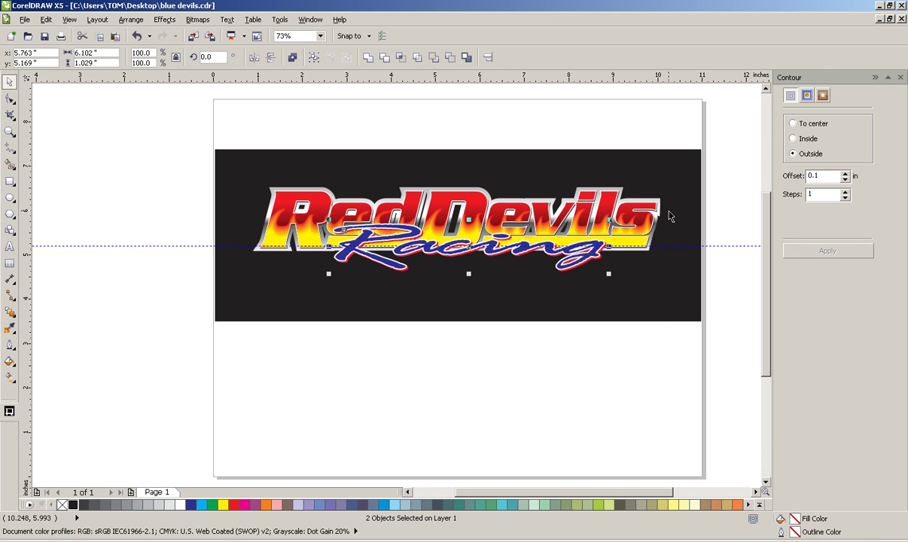
key(Down)
key(Down)
key(Down)
key(Down)
key(Down)
key(Down)
key(Down)
key(Down)
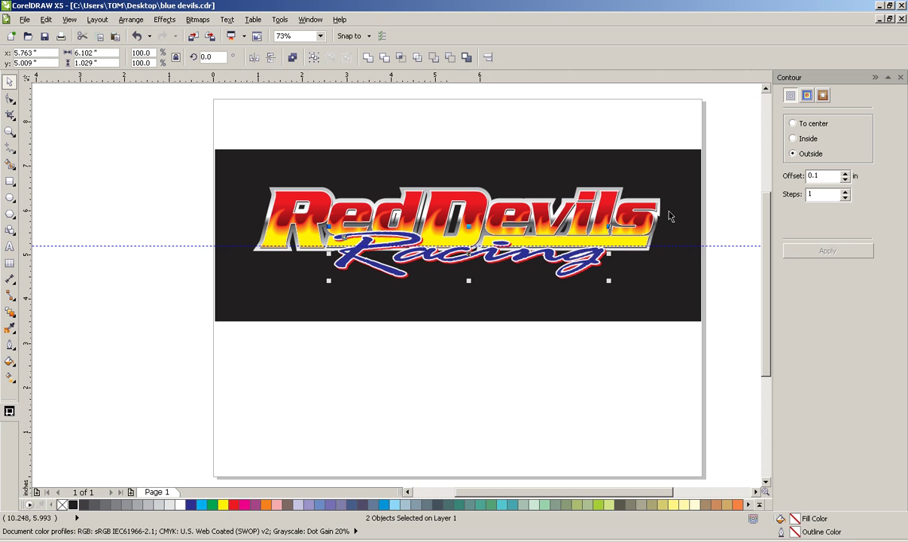
key(Up)
key(Up)
key(Up)
key(Up)
key(Up)
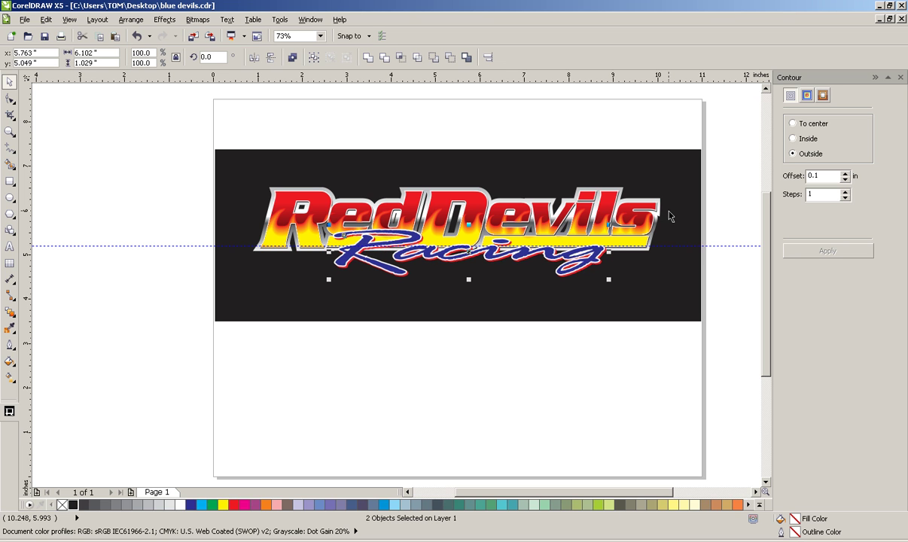
click(436, 389)
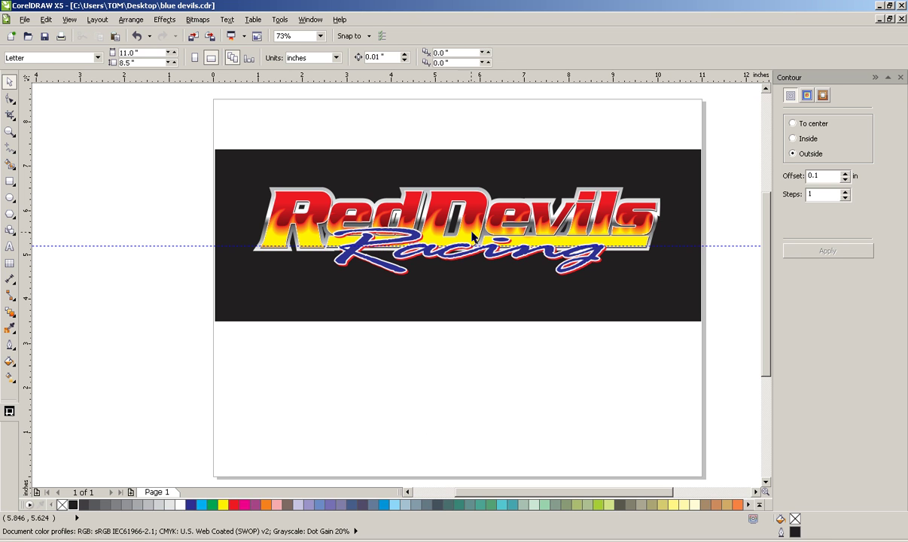